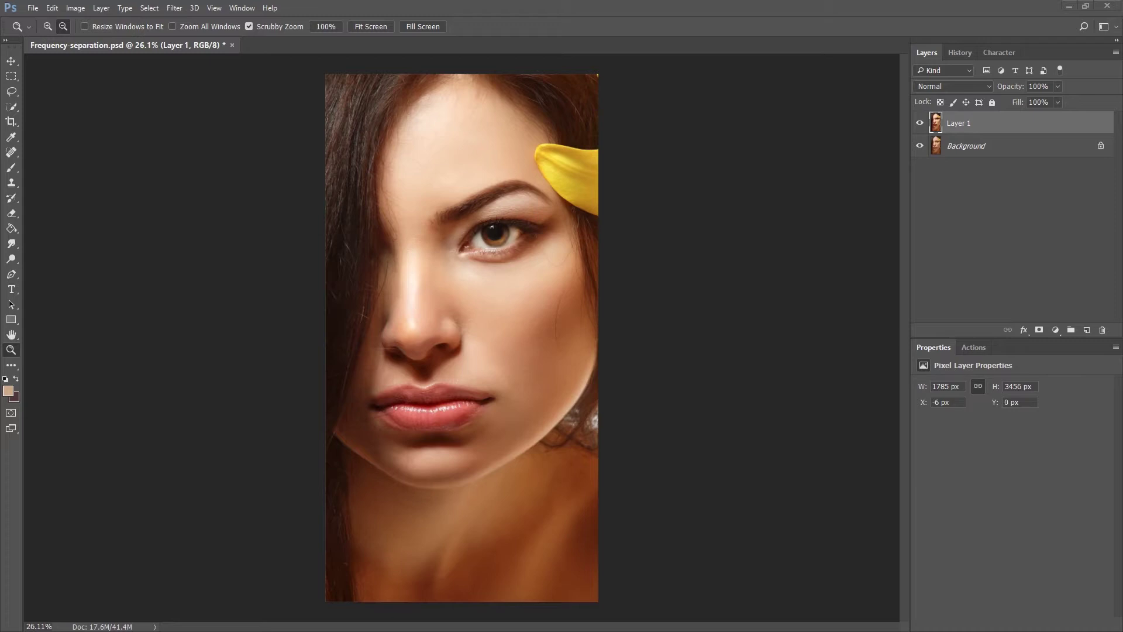
- Compare Layer 1 against the original, fit the portrait in the window, then delete Layer 1
{"action": "left_click", "coordinate": [920, 124]}
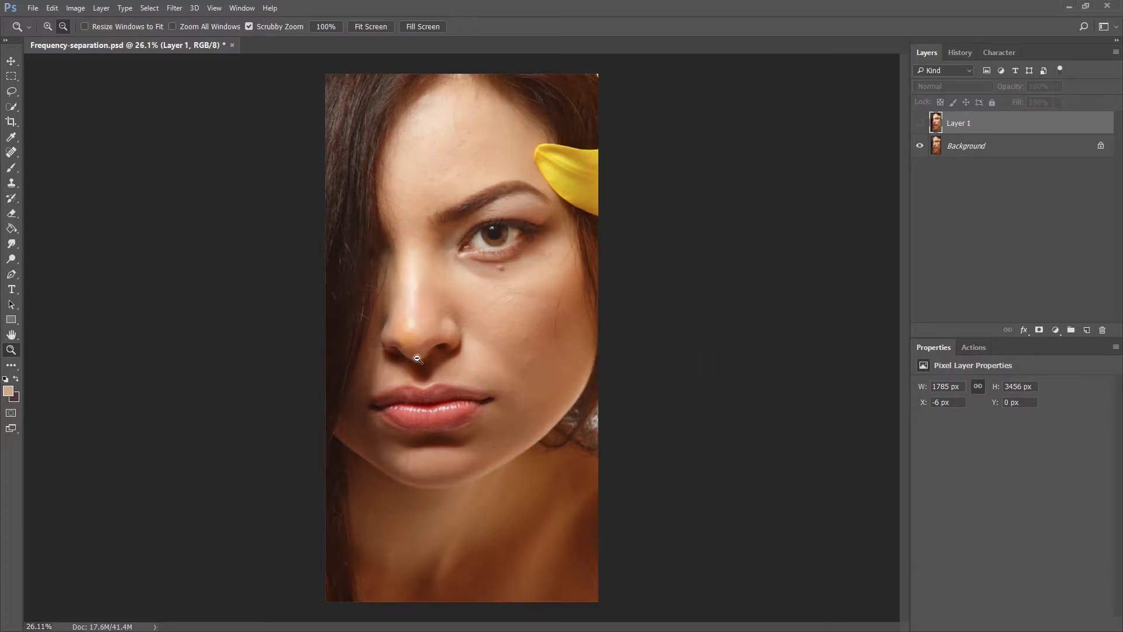
{"action": "left_click", "coordinate": [920, 123]}
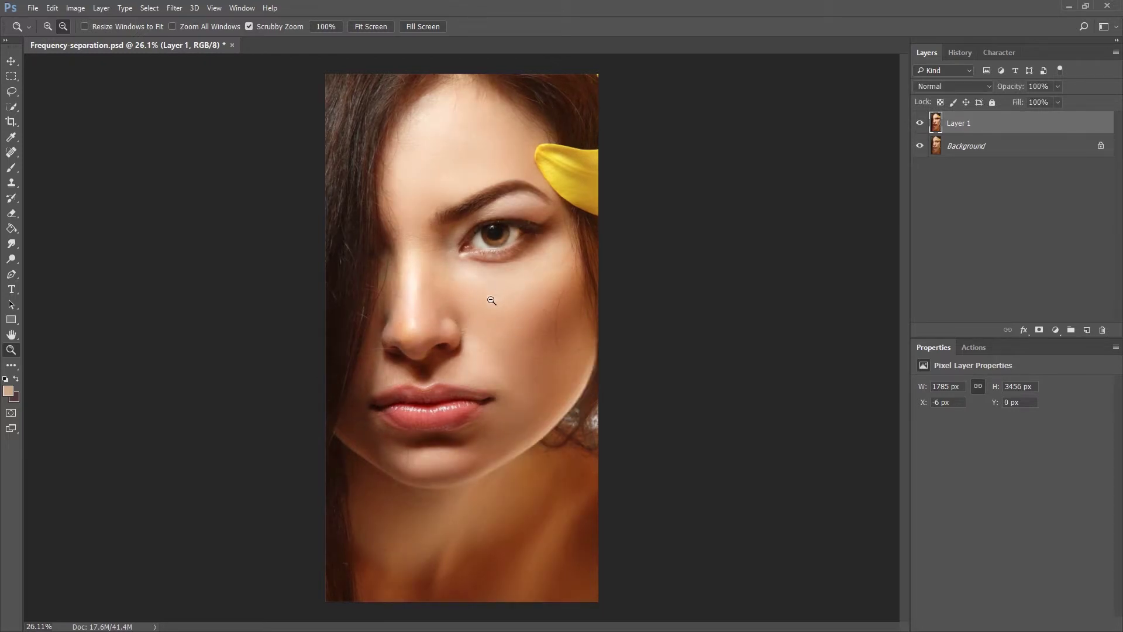
{"action": "scroll", "coordinate": [492, 300], "scroll_direction": "up", "scroll_amount": 2}
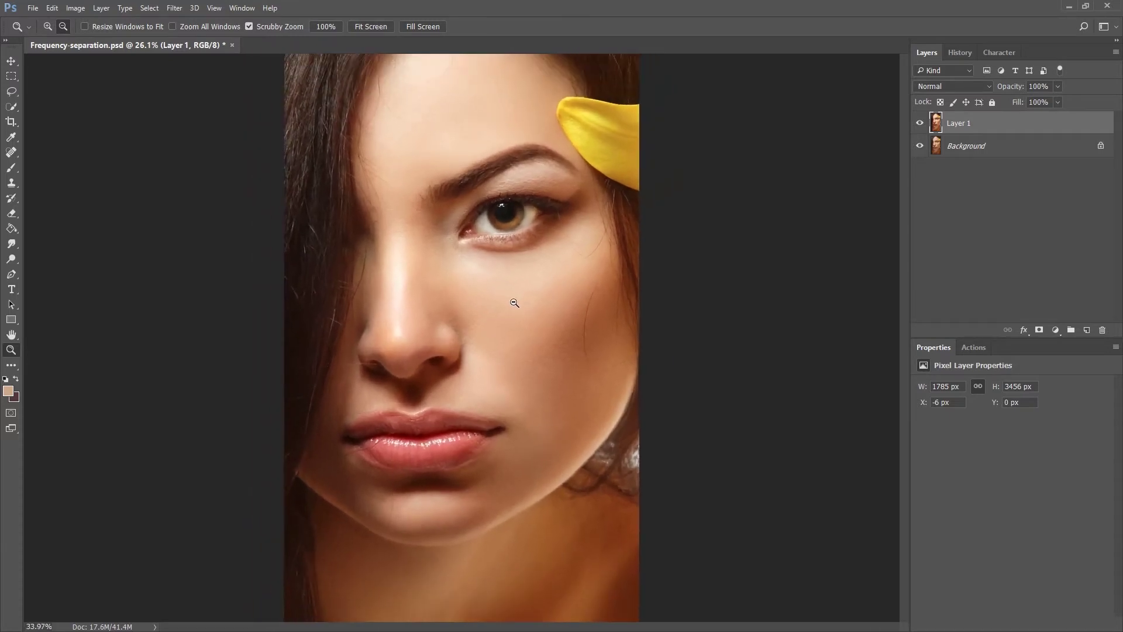
{"action": "scroll", "coordinate": [559, 272], "scroll_direction": "down", "scroll_amount": 2}
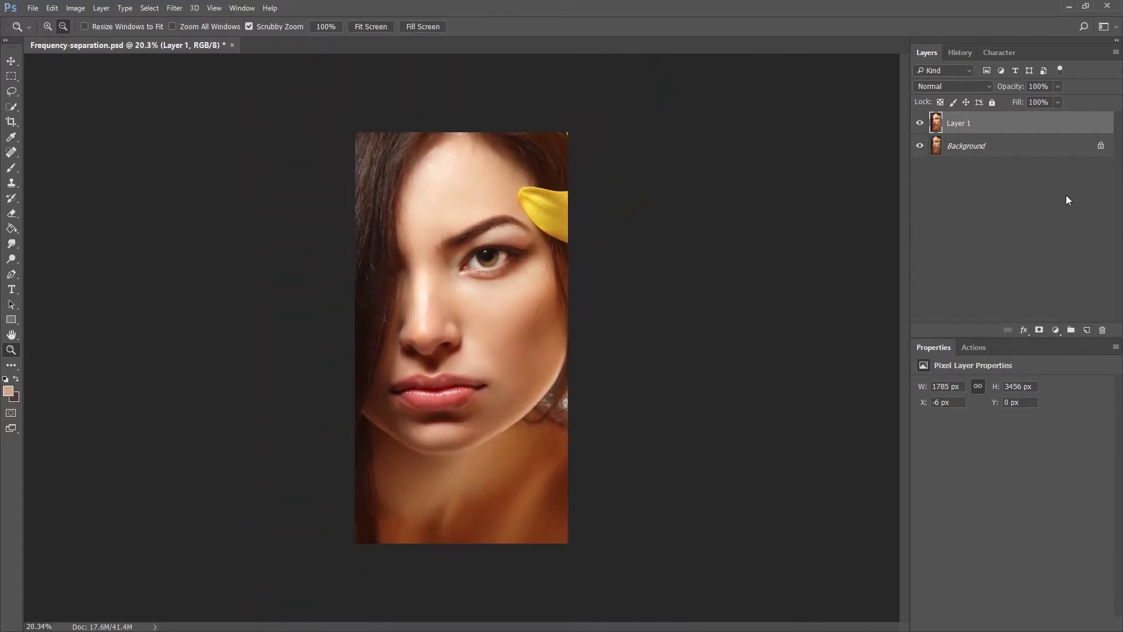
{"action": "left_click", "coordinate": [379, 25]}
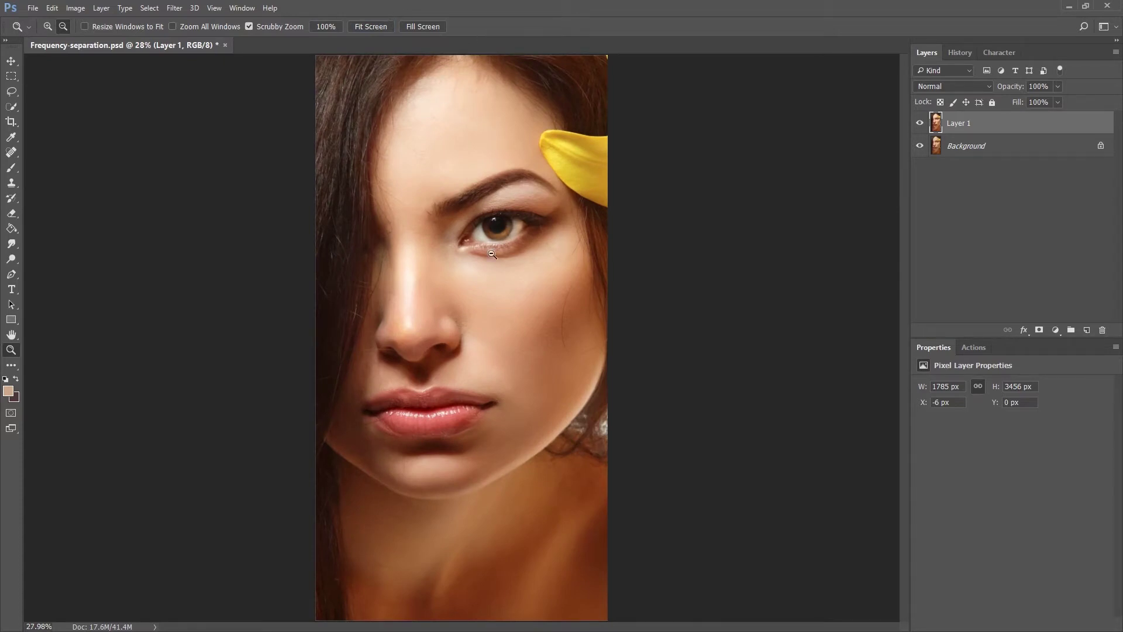
{"action": "key", "text": "Delete"}
- Zoom in around the eye and cheek to inspect the skin, then zoom back out to the full portrait
{"action": "left_click", "coordinate": [448, 277]}
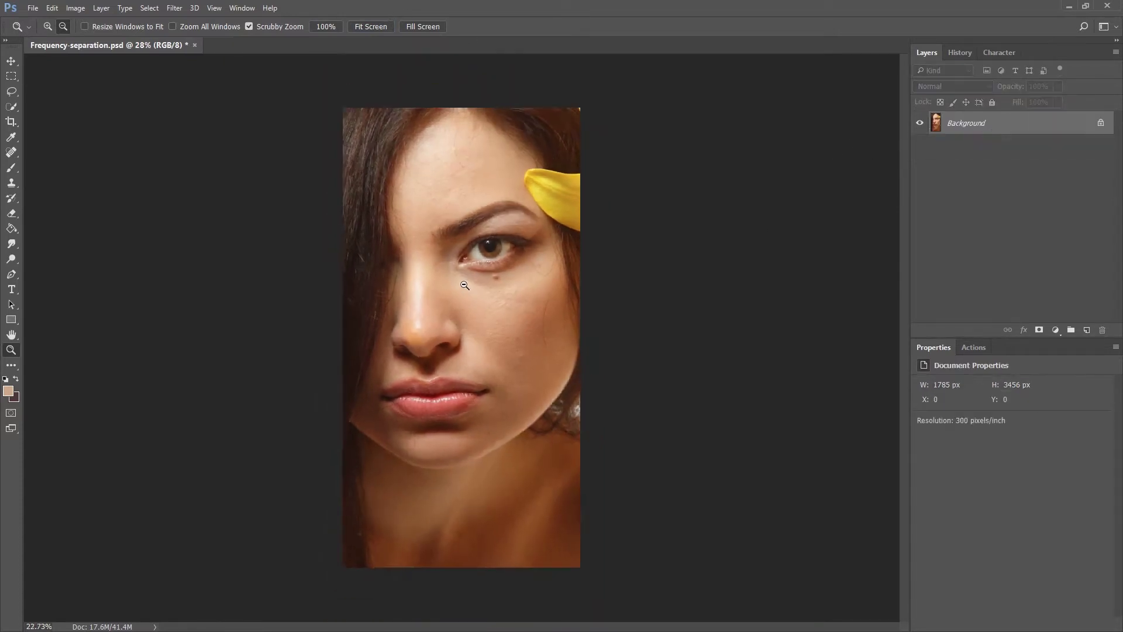
{"action": "left_click_drag", "start_coordinate": [448, 276], "coordinate": [466, 280]}
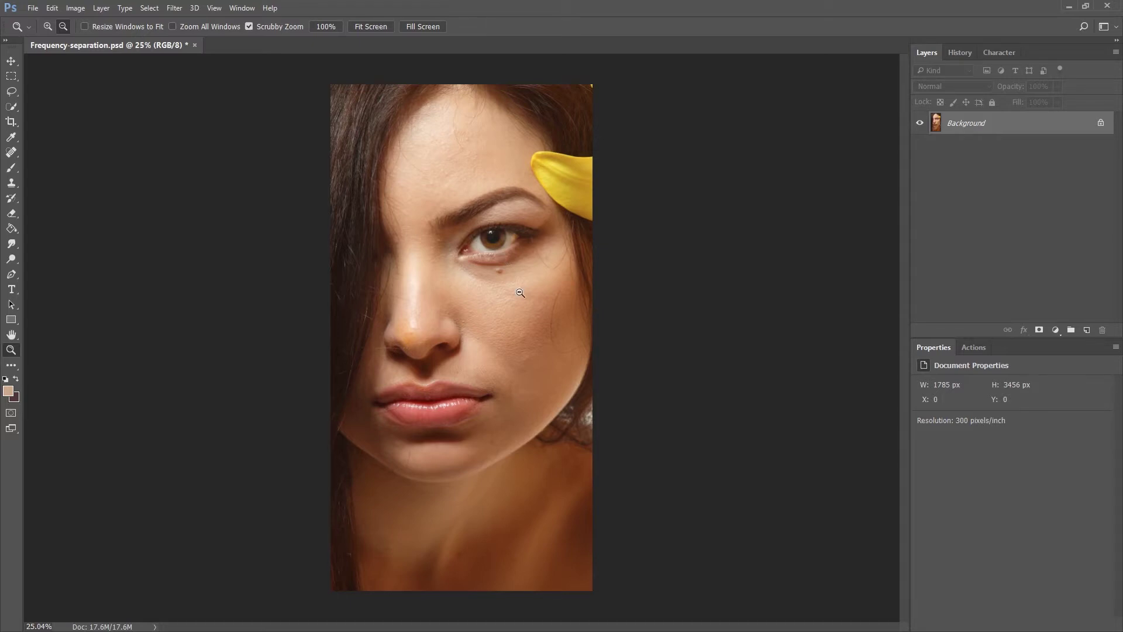
{"action": "scroll", "coordinate": [530, 304], "scroll_direction": "up", "scroll_amount": 5}
{"action": "scroll", "coordinate": [535, 309], "scroll_direction": "up", "scroll_amount": 1}
{"action": "scroll", "coordinate": [537, 289], "scroll_direction": "up", "scroll_amount": 1}
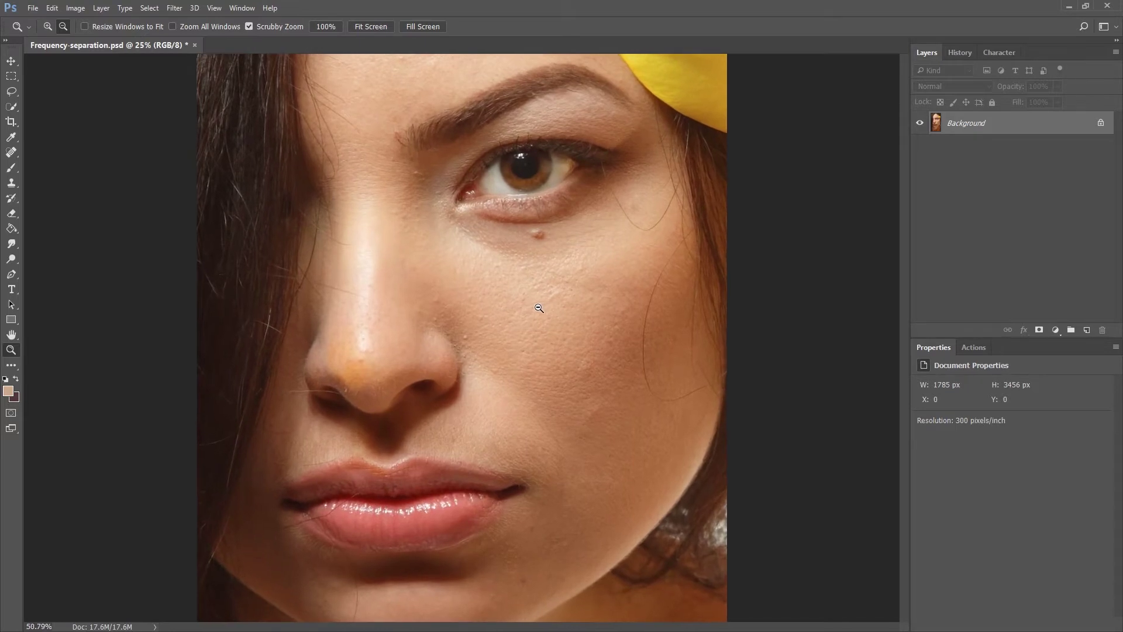
{"action": "scroll", "coordinate": [538, 272], "scroll_direction": "up", "scroll_amount": 2}
{"action": "scroll", "coordinate": [541, 251], "scroll_direction": "up", "scroll_amount": 2}
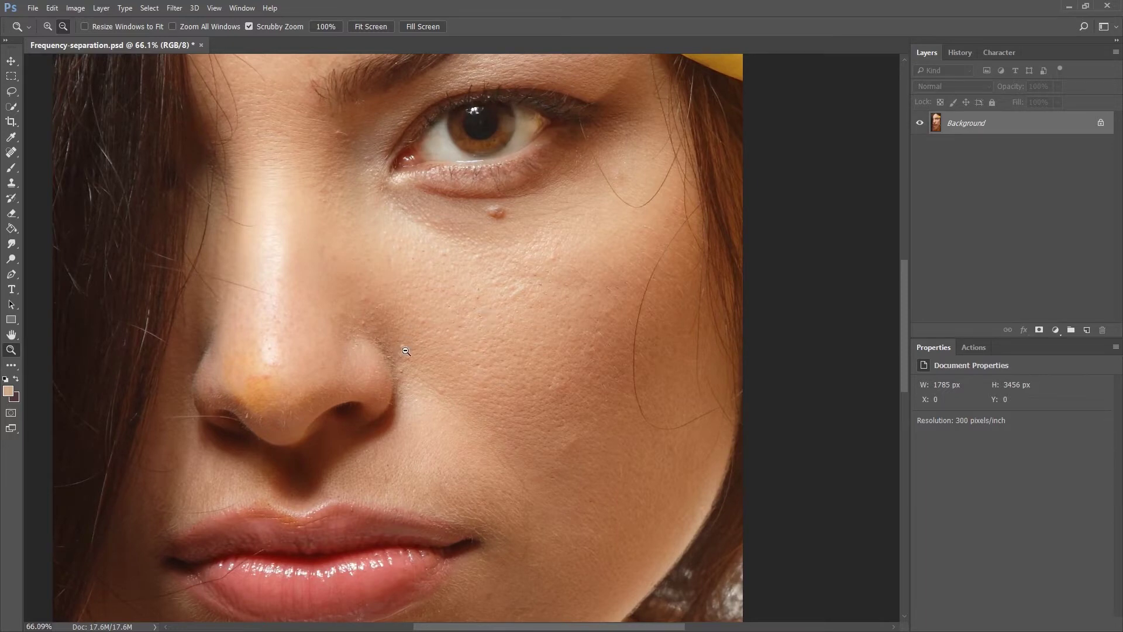
{"action": "left_click_drag", "start_coordinate": [340, 71], "coordinate": [381, 274]}
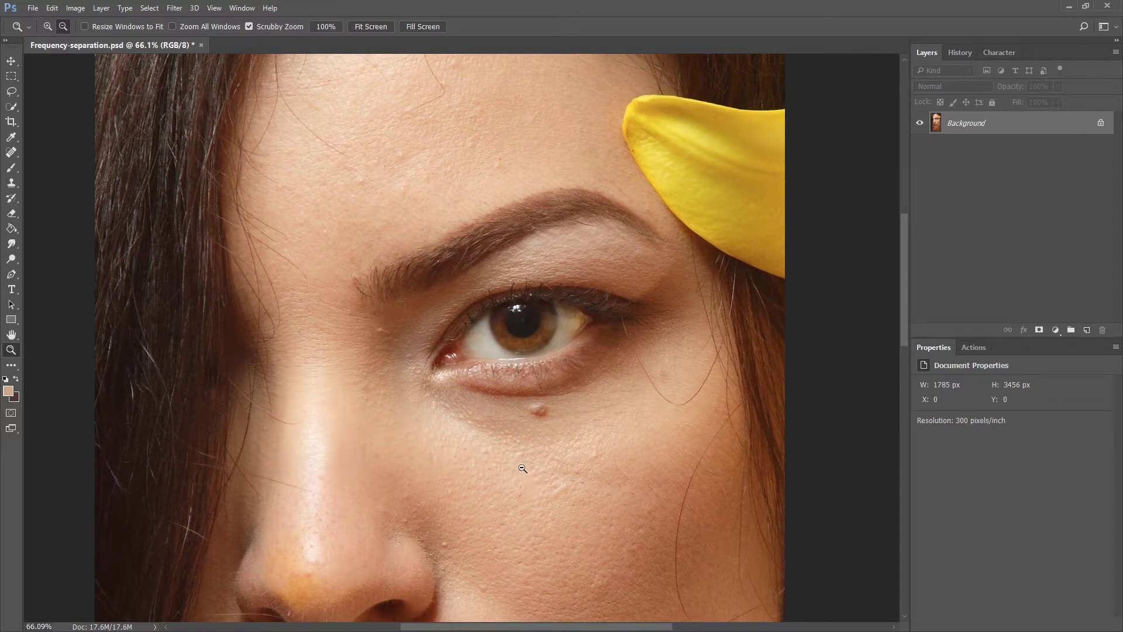
{"action": "left_click_drag", "start_coordinate": [539, 170], "coordinate": [507, 173]}
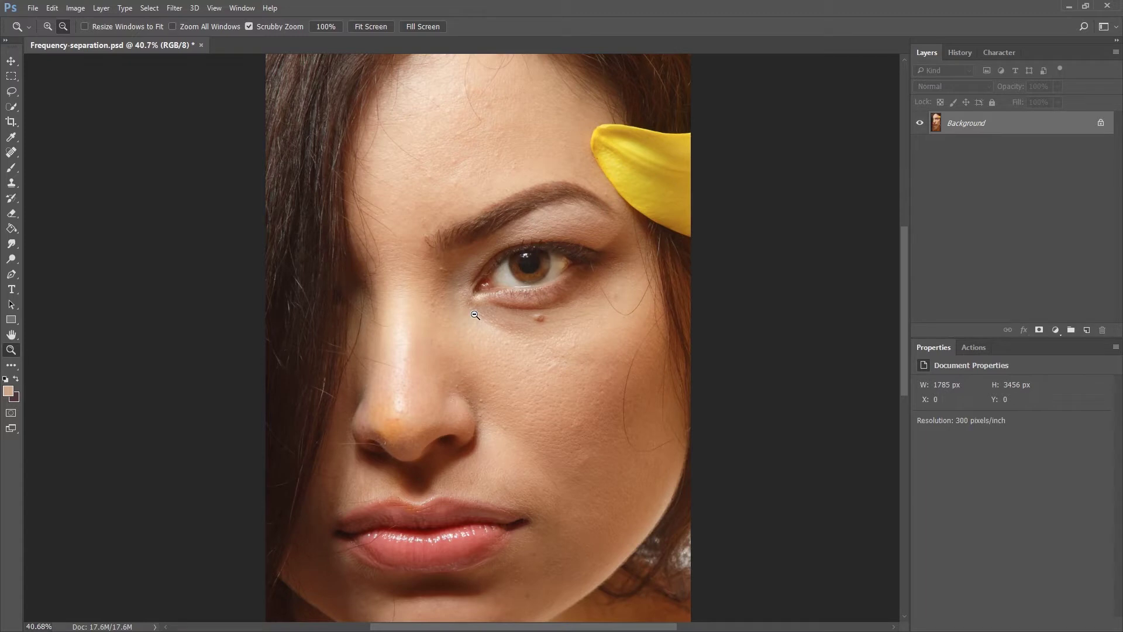
{"action": "left_click_drag", "start_coordinate": [475, 314], "coordinate": [468, 5]}
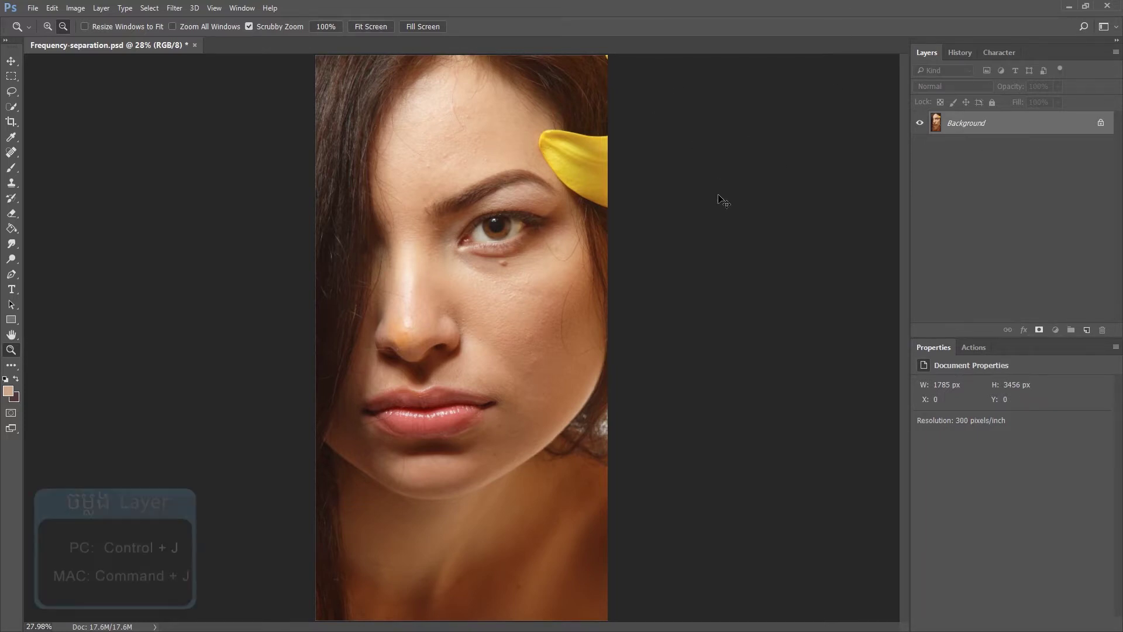
- Duplicate the Background twice, name the top copy 'detail' and hide it
{"action": "key", "text": "ctrl+j"}
{"action": "key", "text": "ctrl+j"}
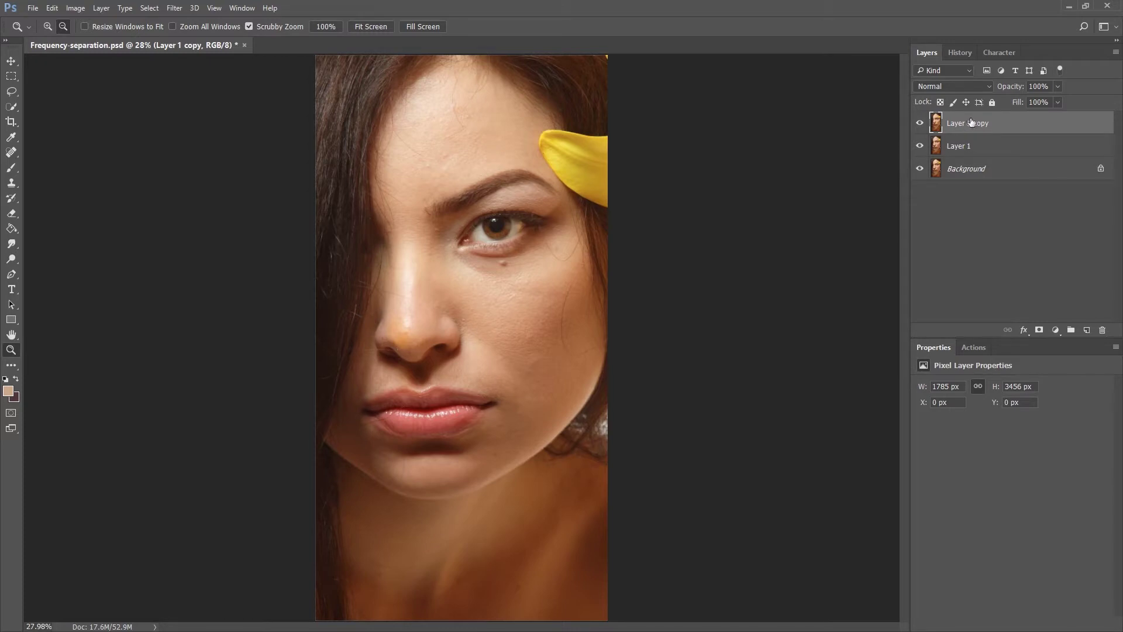
{"action": "double_click", "coordinate": [963, 124]}
{"action": "type", "text": "detail"}
{"action": "key", "text": "Return"}
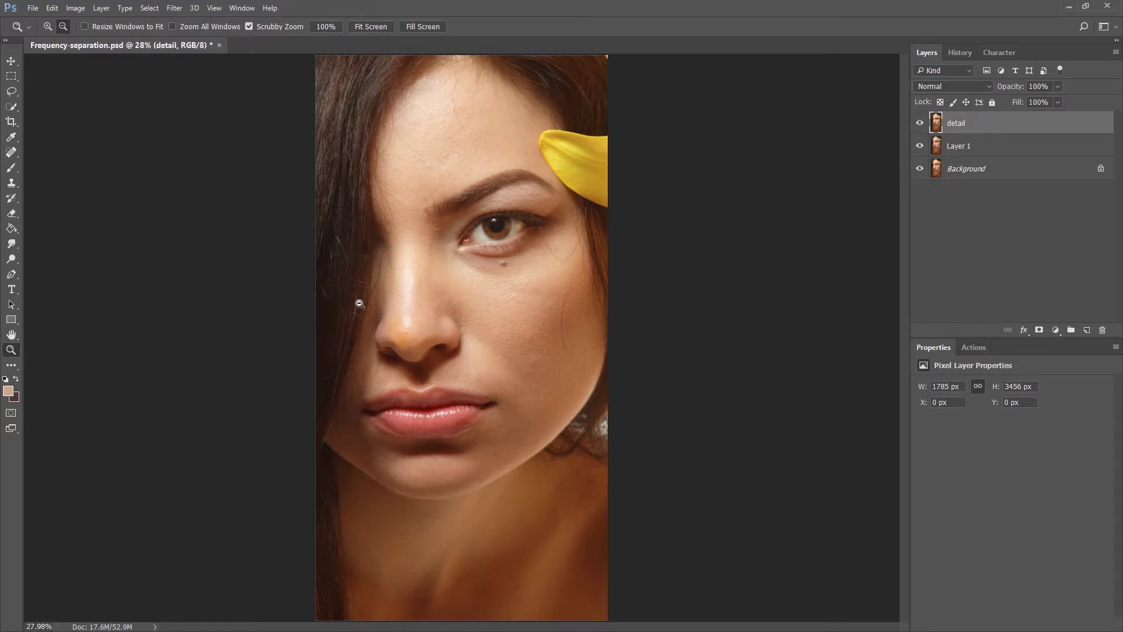
{"action": "left_click", "coordinate": [919, 123]}
- Rename the remaining copy to 'skin tone'
{"action": "double_click", "coordinate": [965, 147]}
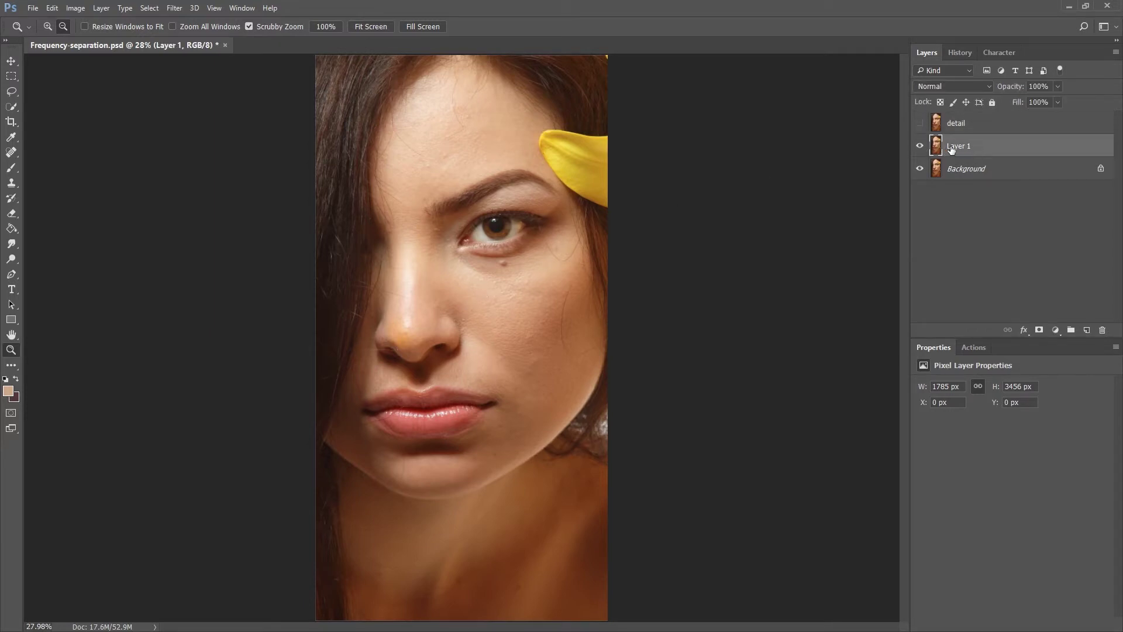
{"action": "type", "text": "skin tone"}
{"action": "key", "text": "Return"}
{"action": "left_click", "coordinate": [174, 8]}
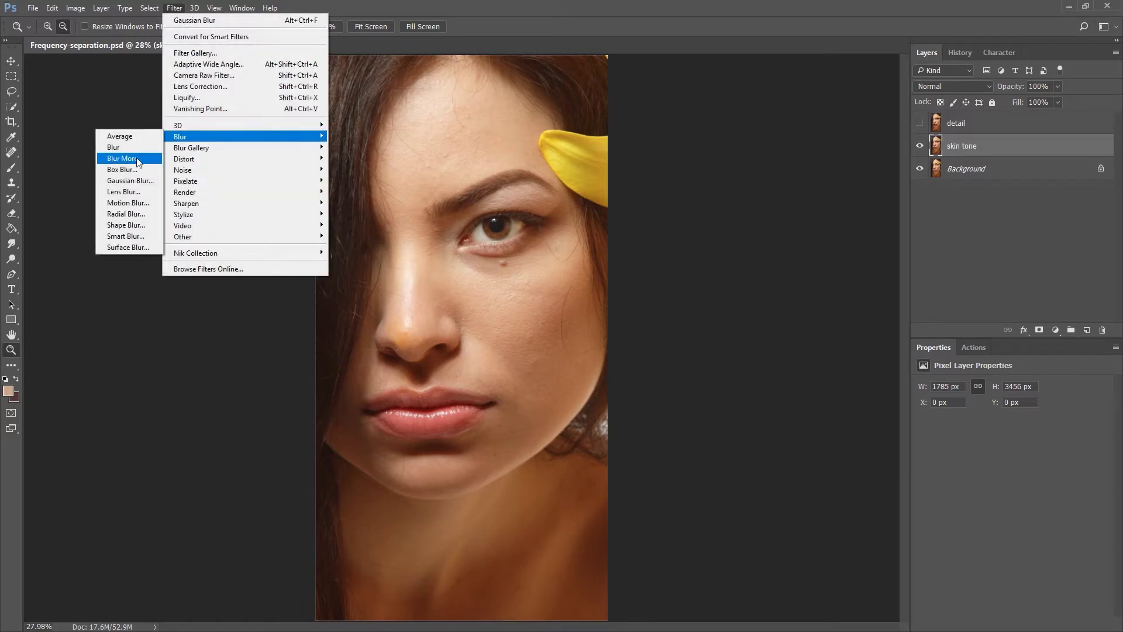
- Gaussian Blur the skin tone layer, trying radii from 0.1 to 31.8 before settling on 12.5 pixels
{"action": "left_click", "coordinate": [126, 180]}
{"action": "left_click_drag", "start_coordinate": [725, 325], "coordinate": [700, 296]}
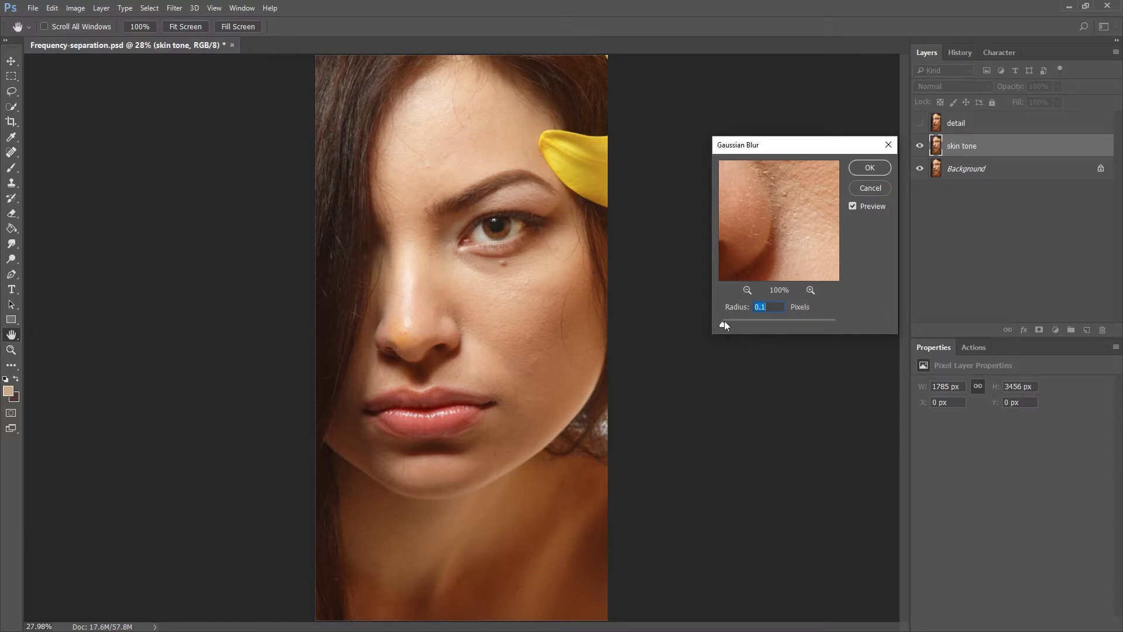
{"action": "left_click_drag", "start_coordinate": [721, 323], "coordinate": [724, 323]}
{"action": "left_click_drag", "start_coordinate": [741, 325], "coordinate": [742, 324]}
{"action": "left_click_drag", "start_coordinate": [759, 324], "coordinate": [765, 322]}
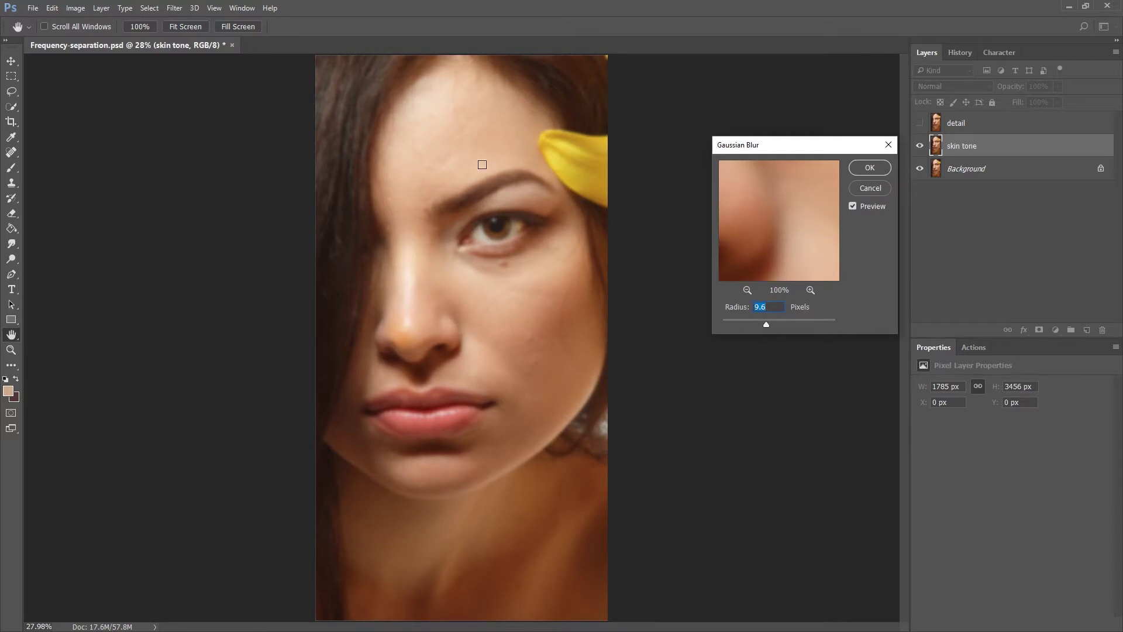
{"action": "left_click_drag", "start_coordinate": [769, 324], "coordinate": [780, 324]}
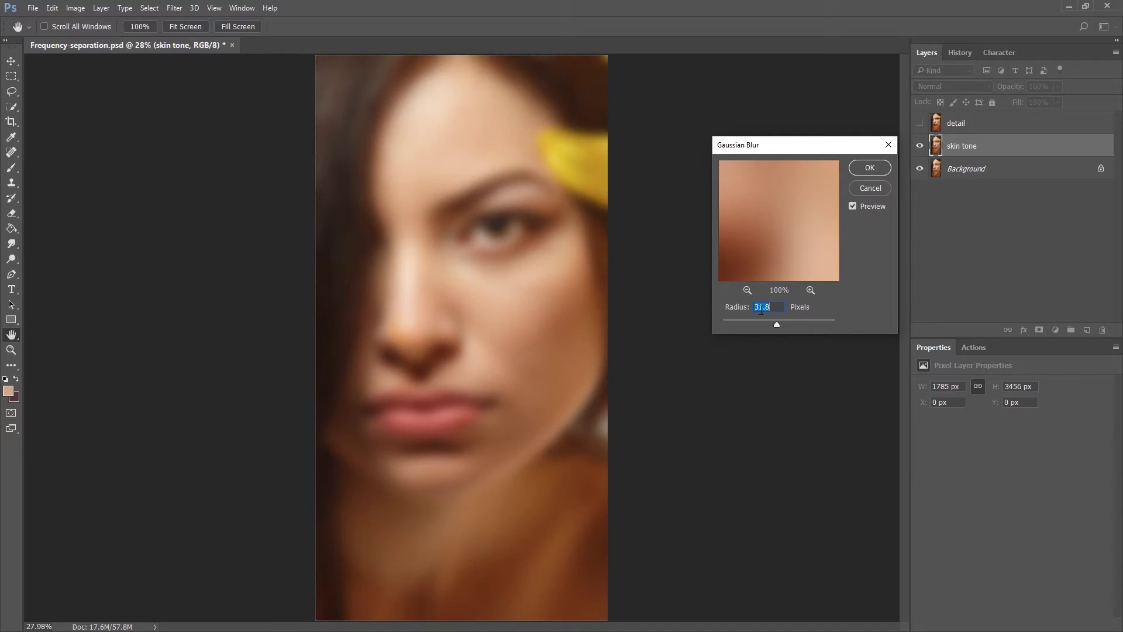
{"action": "left_click_drag", "start_coordinate": [774, 324], "coordinate": [768, 324]}
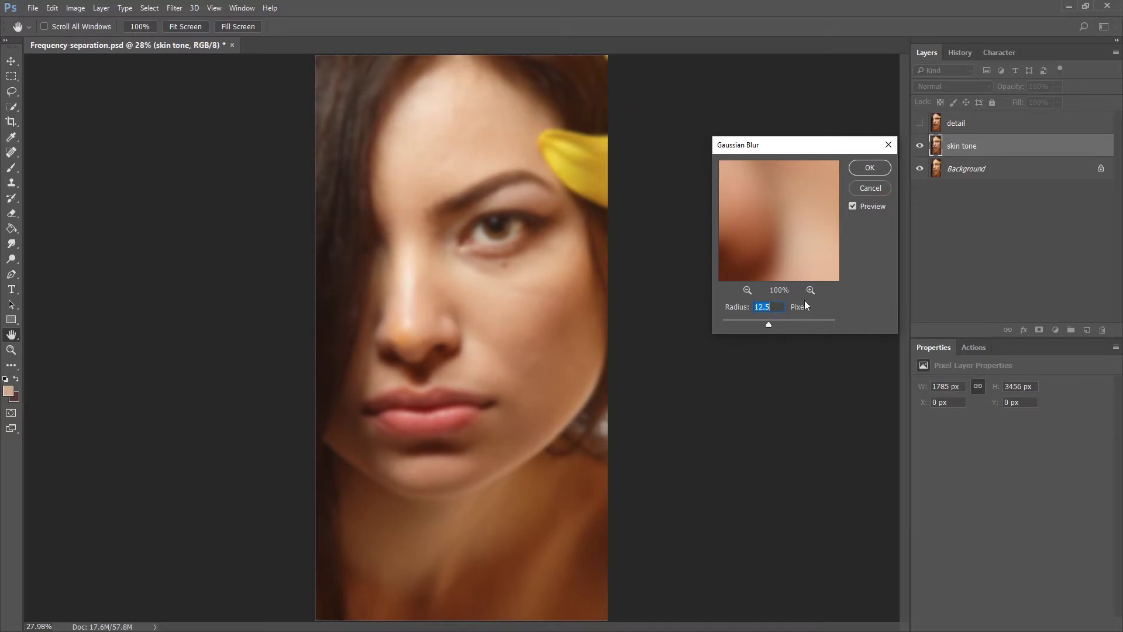
{"action": "left_click", "coordinate": [869, 168]}
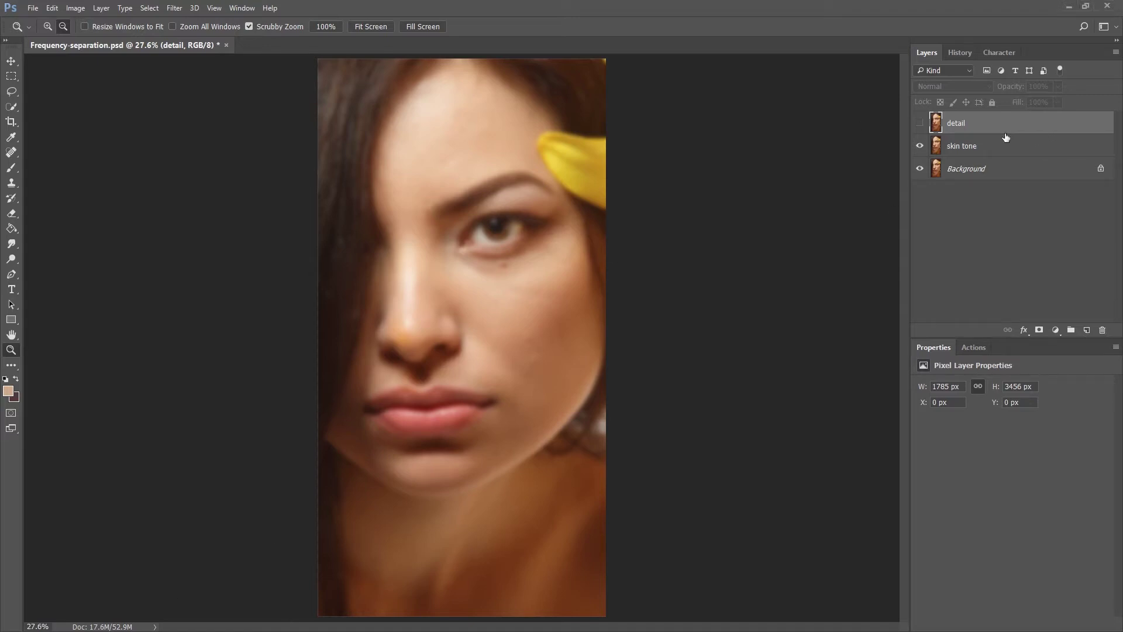
- Make the detail layer active and visible again above the blurred skin tone layer
{"action": "left_click", "coordinate": [979, 151]}
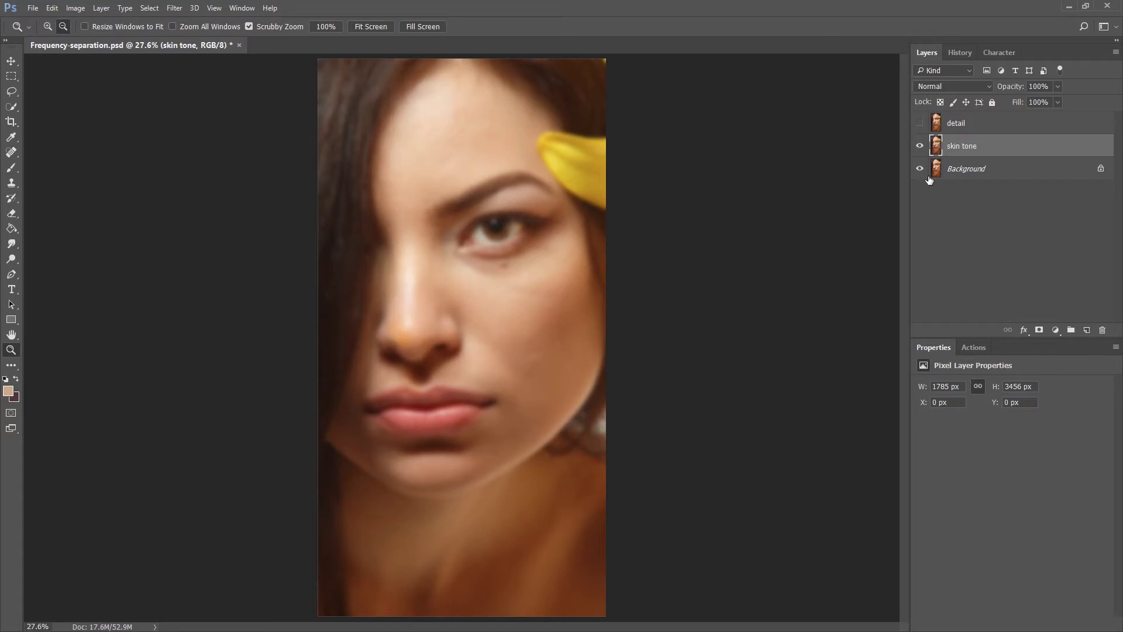
{"action": "left_click", "coordinate": [963, 127]}
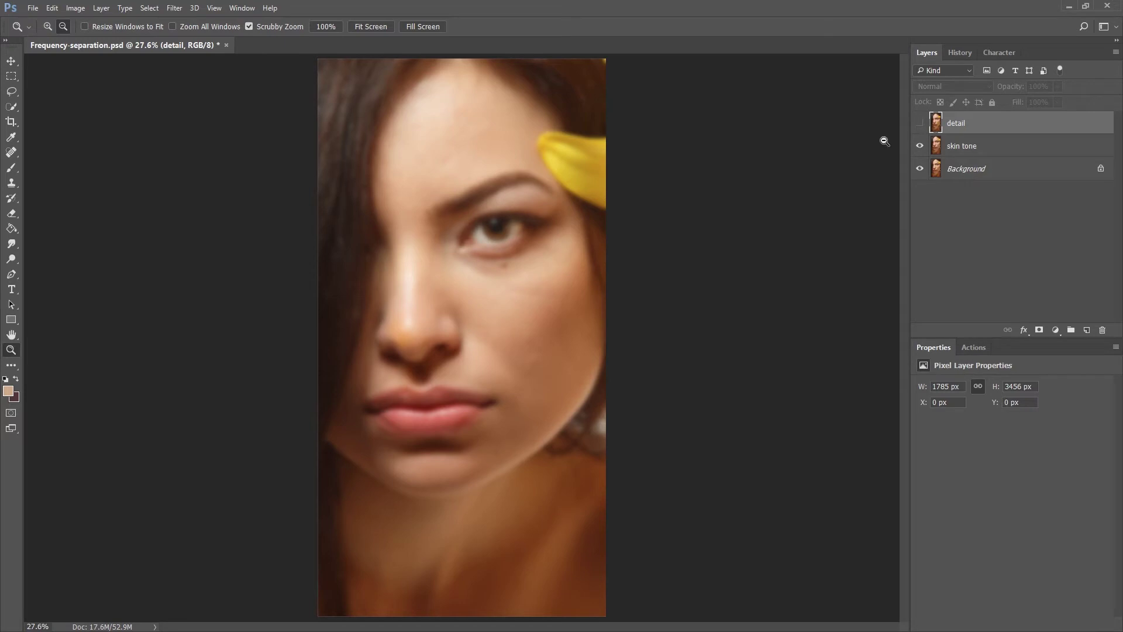
{"action": "left_click", "coordinate": [919, 124]}
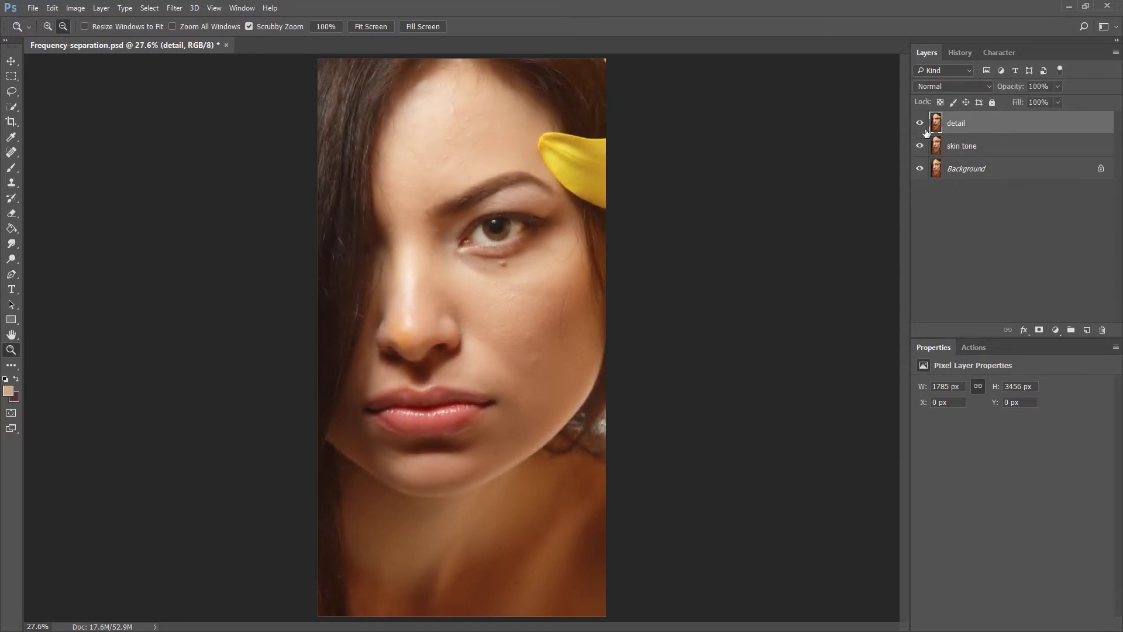
{"action": "left_click", "coordinate": [75, 8]}
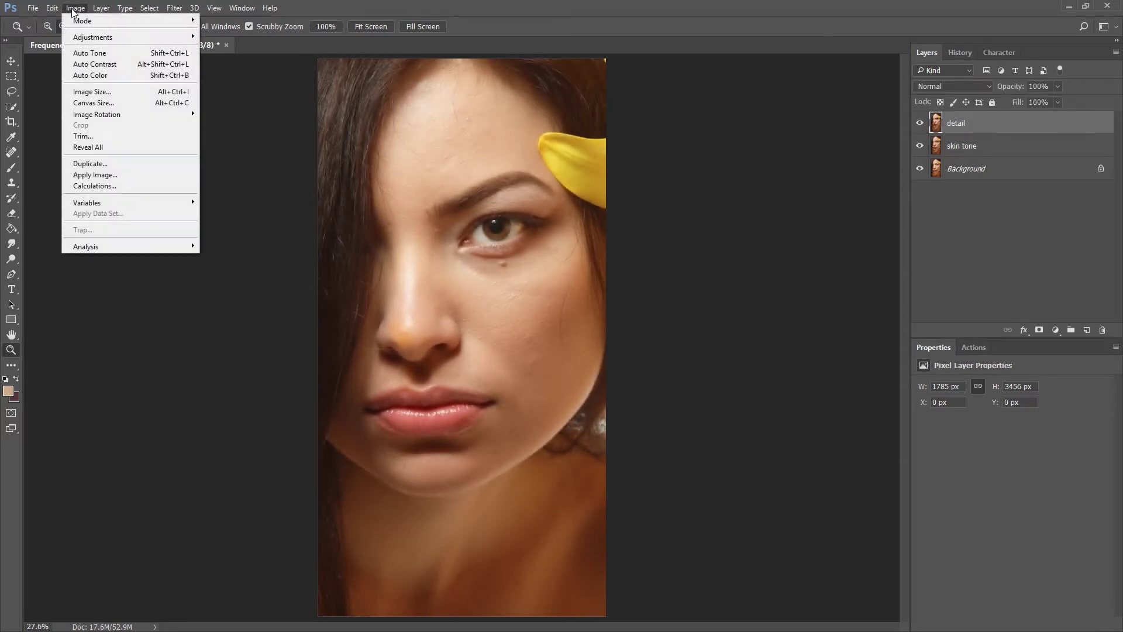
- Apply Image to detail from source skin tone with Subtract blending, Scale 2, Offset 128
{"action": "left_click", "coordinate": [107, 175]}
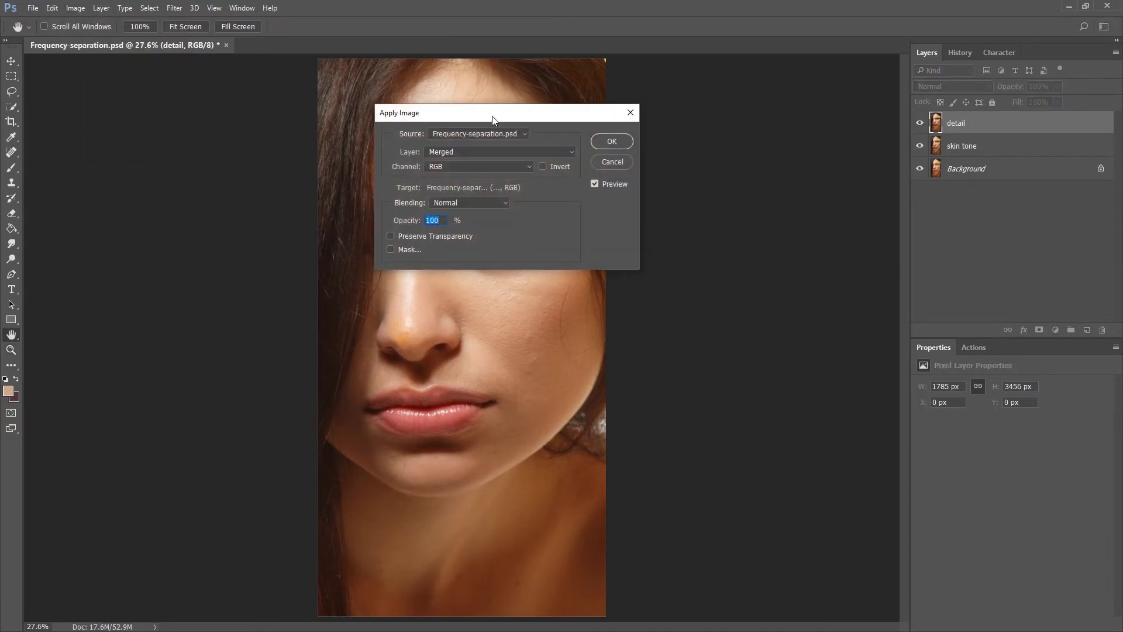
{"action": "left_click_drag", "start_coordinate": [493, 120], "coordinate": [825, 169]}
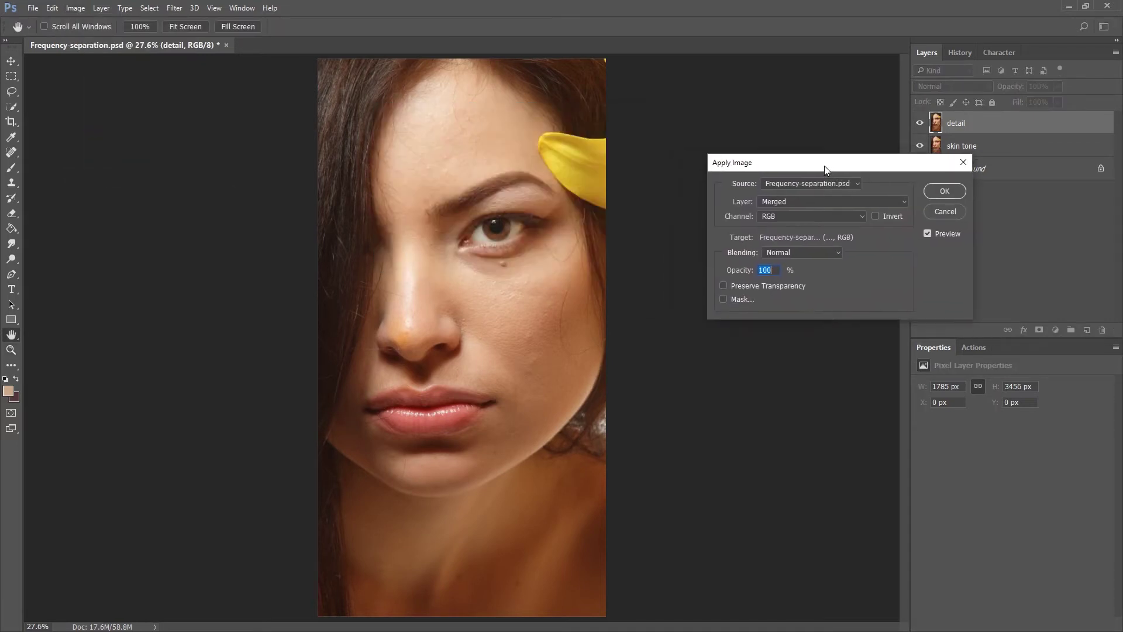
{"action": "left_click_drag", "start_coordinate": [757, 169], "coordinate": [740, 175]}
{"action": "left_click", "coordinate": [767, 209]}
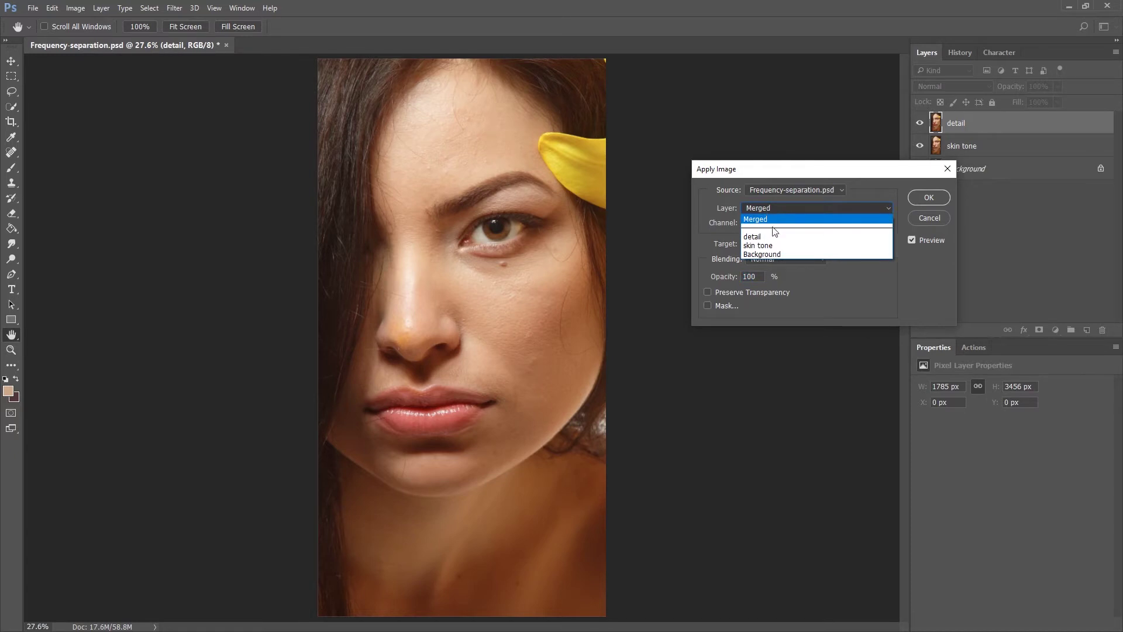
{"action": "left_click", "coordinate": [770, 246]}
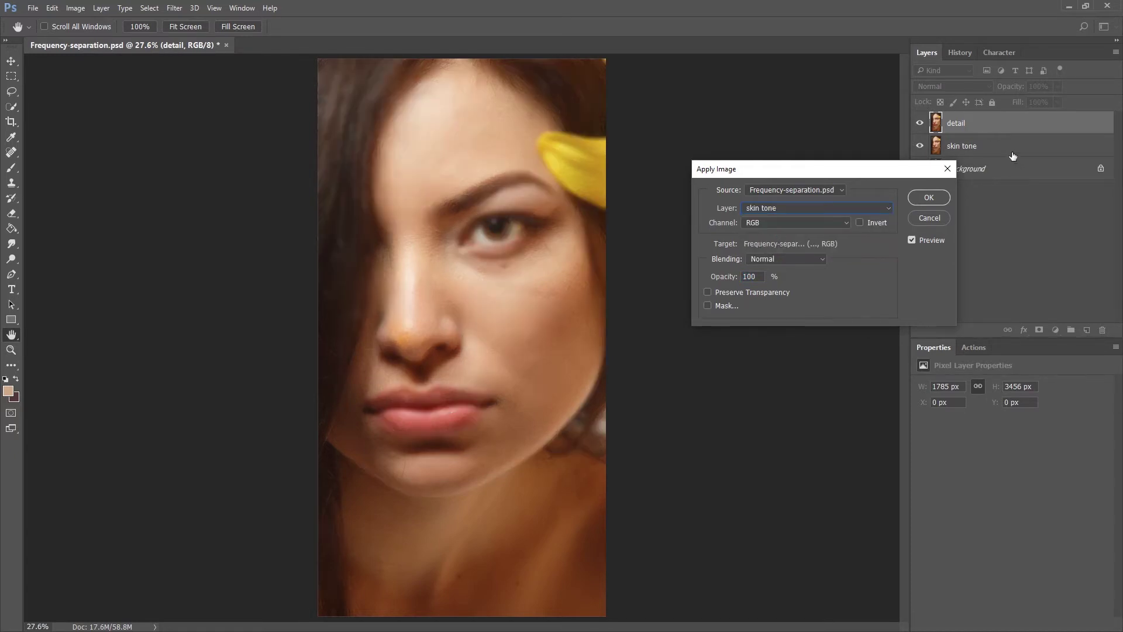
{"action": "left_click_drag", "start_coordinate": [814, 174], "coordinate": [676, 169]}
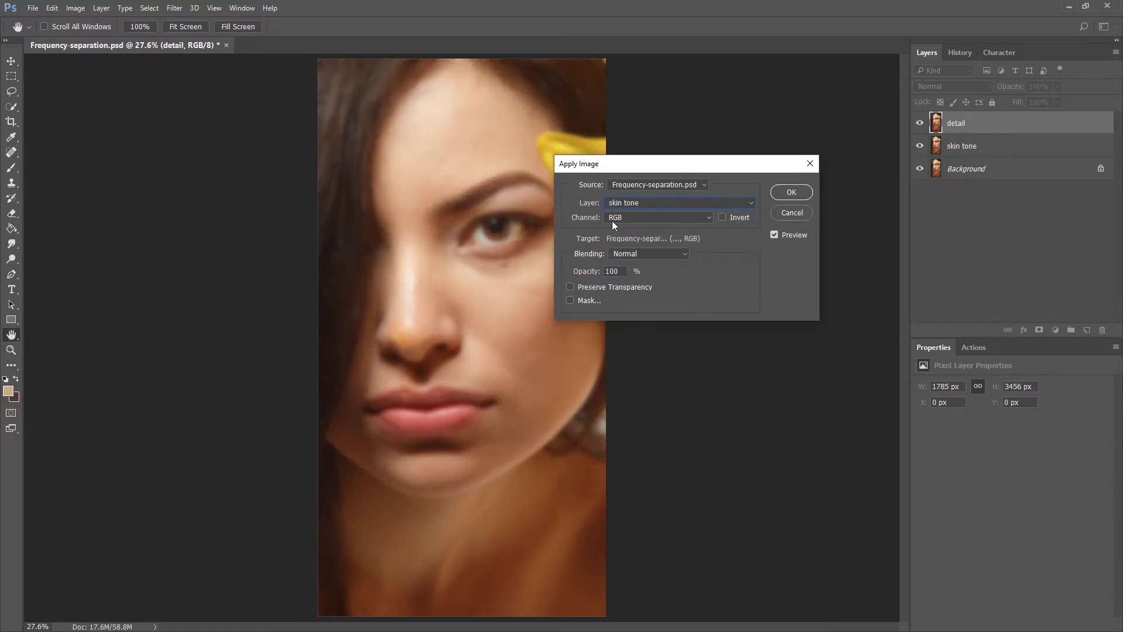
{"action": "left_click", "coordinate": [641, 258]}
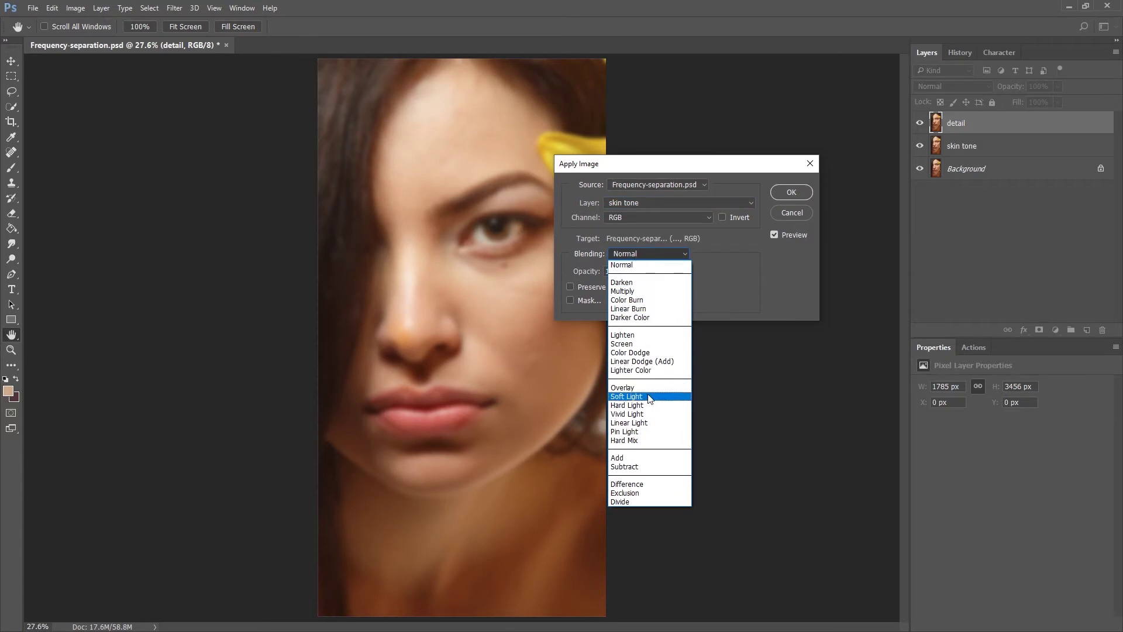
{"action": "left_click", "coordinate": [624, 467]}
{"action": "left_click_drag", "start_coordinate": [659, 166], "coordinate": [723, 135]}
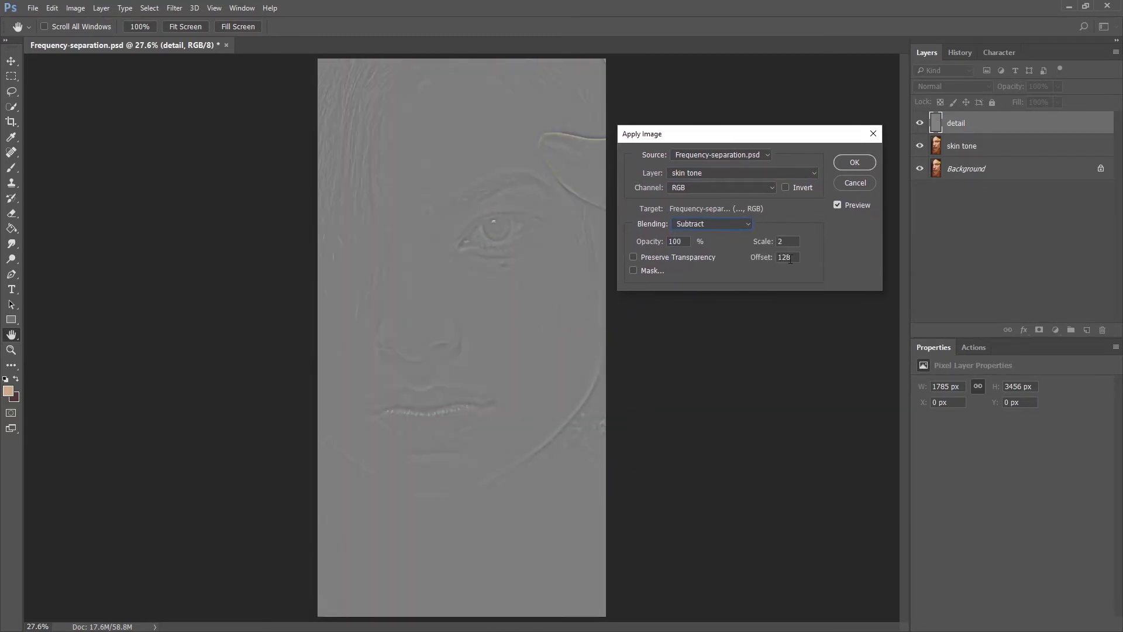
{"action": "left_click_drag", "start_coordinate": [719, 133], "coordinate": [731, 133]}
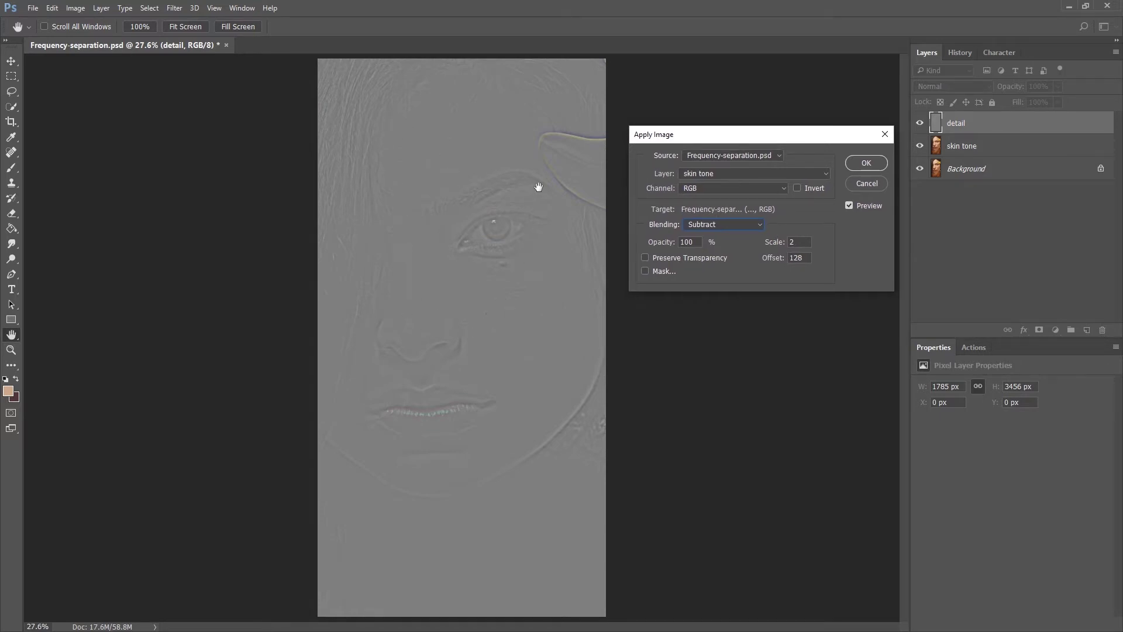
{"action": "left_click", "coordinate": [237, 26]}
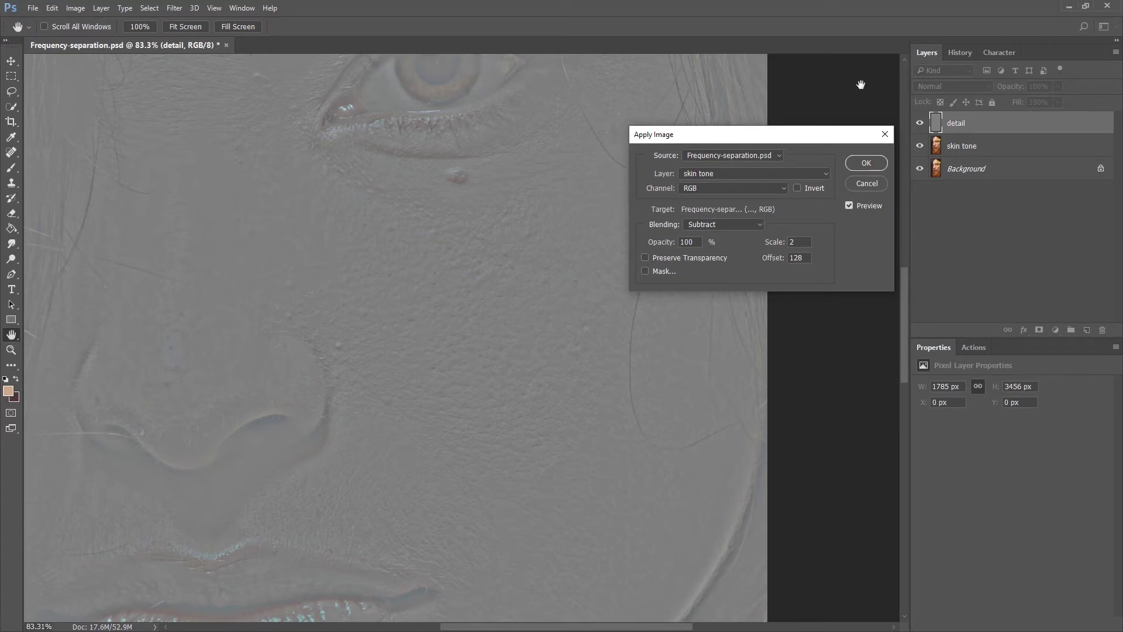
{"action": "left_click", "coordinate": [866, 164]}
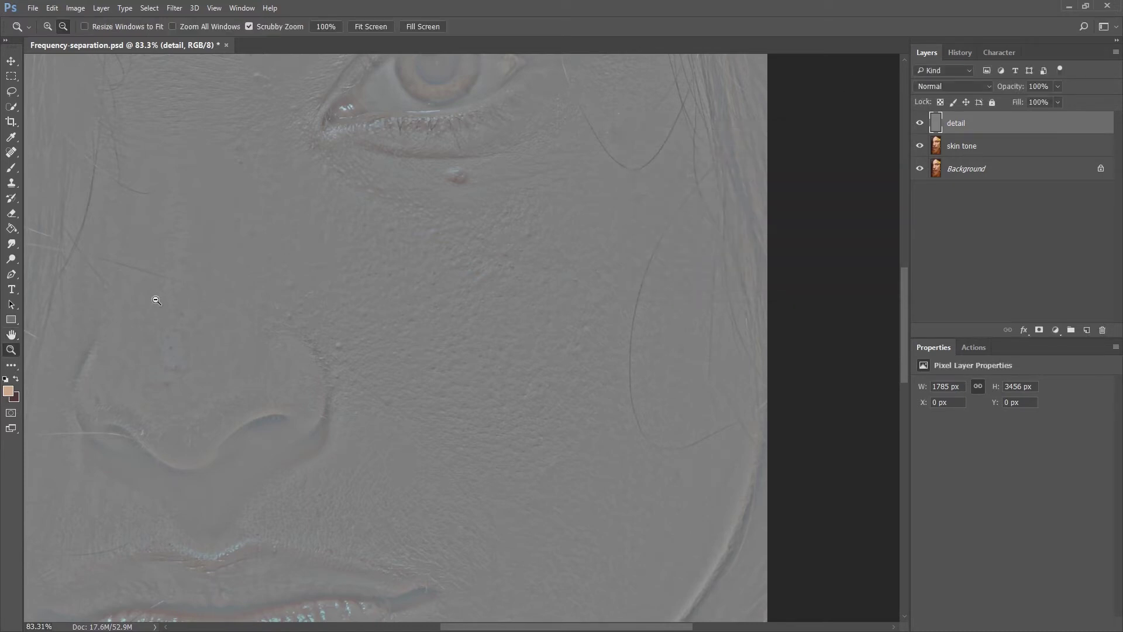
- Set detail to Linear Light, unlock the Background as Layer 0, and show only the detail layer
{"action": "left_click", "coordinate": [952, 86]}
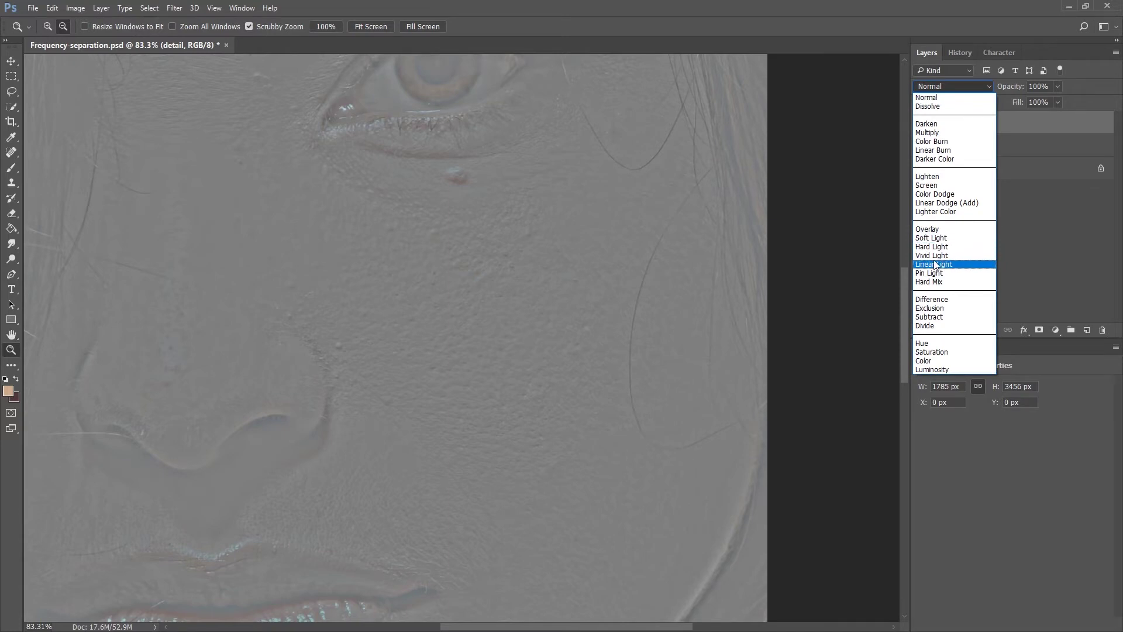
{"action": "left_click", "coordinate": [945, 270]}
{"action": "key", "text": "ctrl+0"}
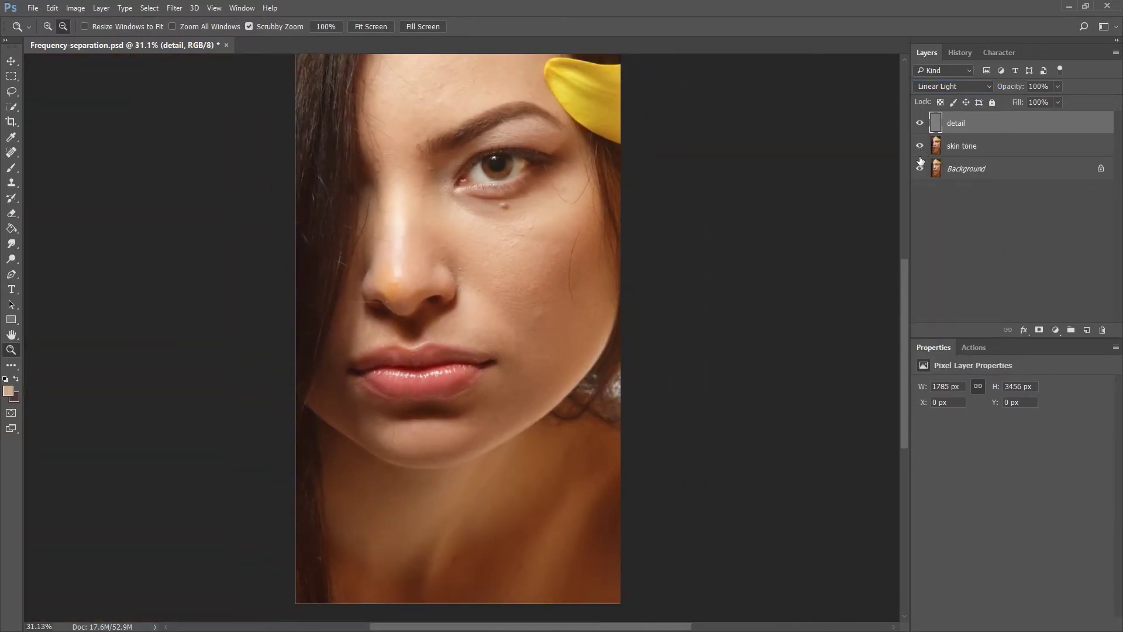
{"action": "left_click", "coordinate": [1102, 170]}
{"action": "left_click", "coordinate": [919, 122], "text": "alt"}
- Zoom into the eye and cheek to inspect the grey texture, then fit the image to the window
{"action": "left_click_drag", "start_coordinate": [461, 196], "coordinate": [493, 233]}
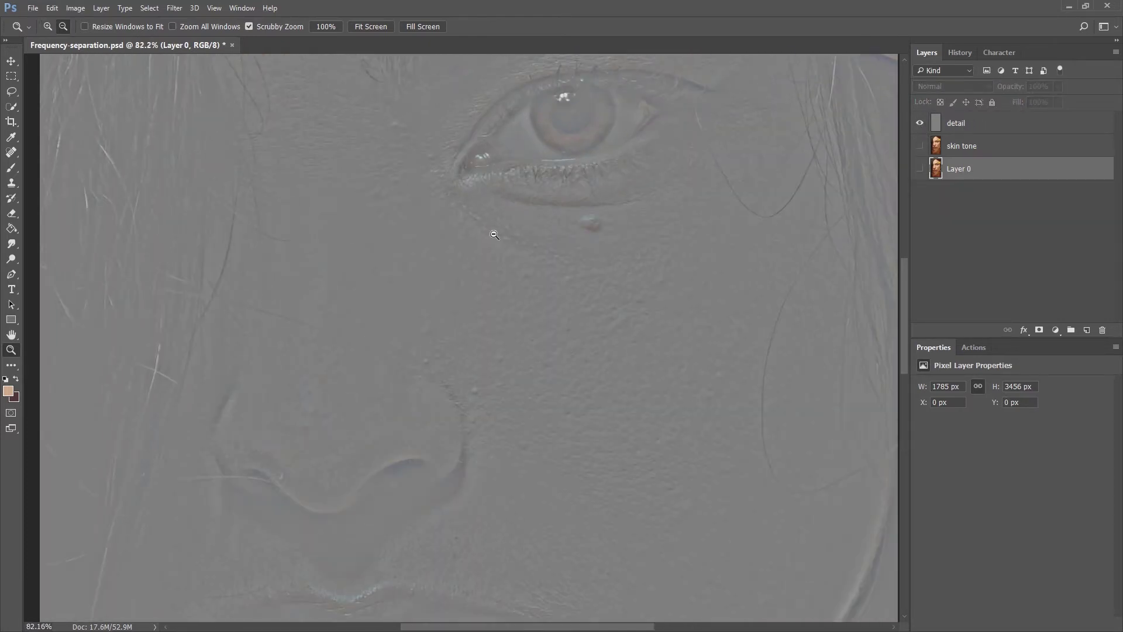
{"action": "mouse_move", "coordinate": [419, 276]}
{"action": "left_mouse_down"}
{"action": "mouse_move", "coordinate": [614, 256]}
{"action": "mouse_move", "coordinate": [693, 314]}
{"action": "left_mouse_up"}
{"action": "left_click", "coordinate": [693, 314], "text": "alt"}
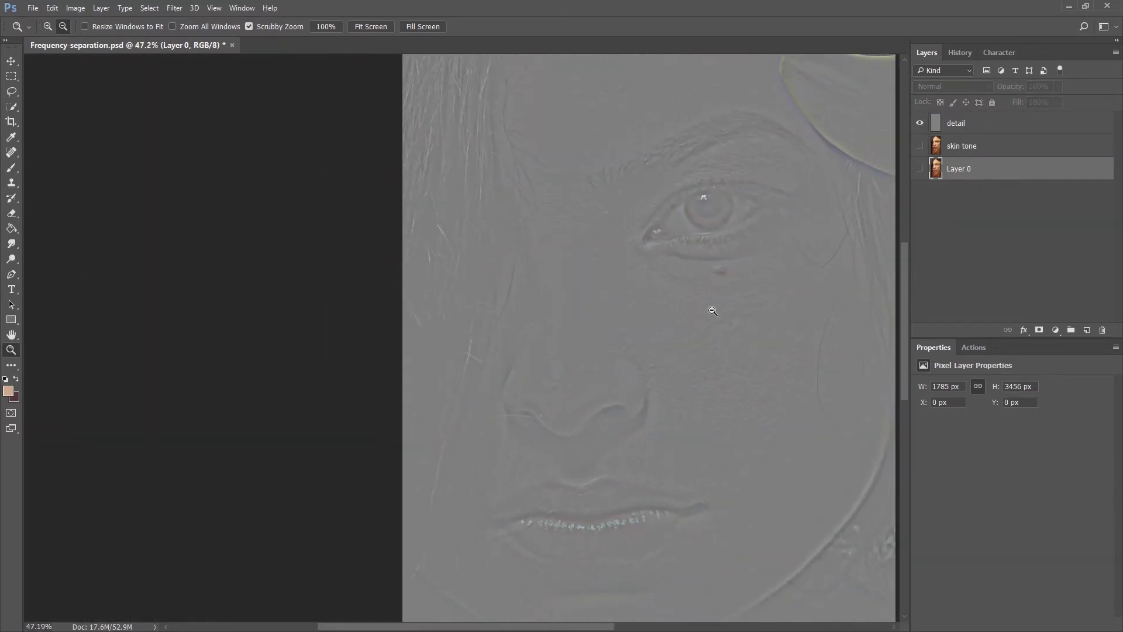
{"action": "left_click_drag", "start_coordinate": [731, 363], "coordinate": [551, 313]}
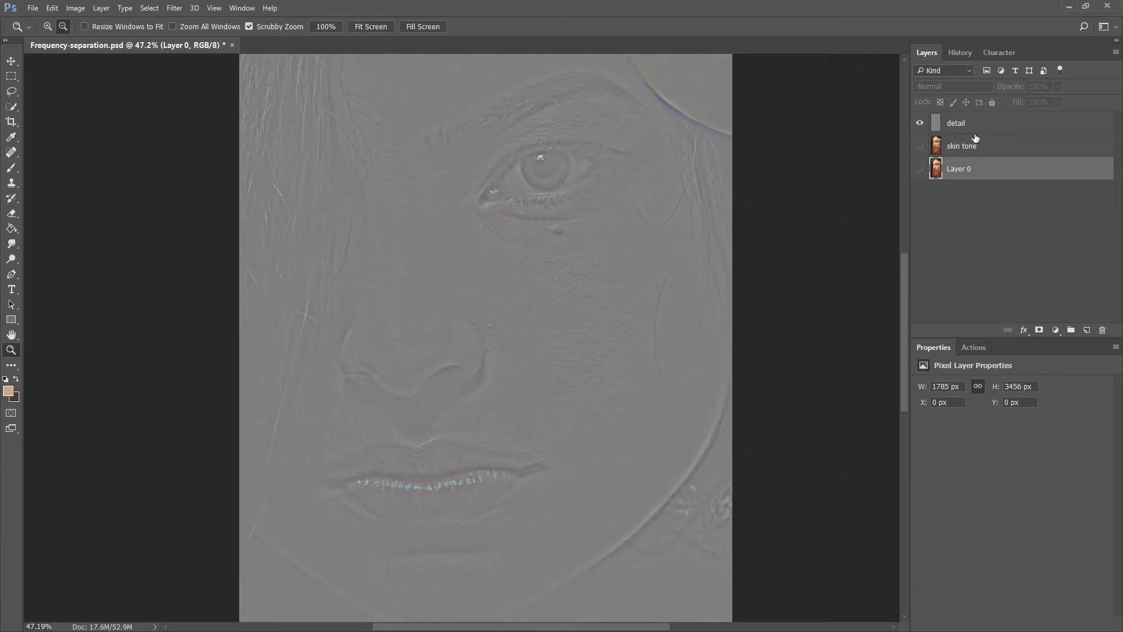
{"action": "left_click", "coordinate": [370, 27]}
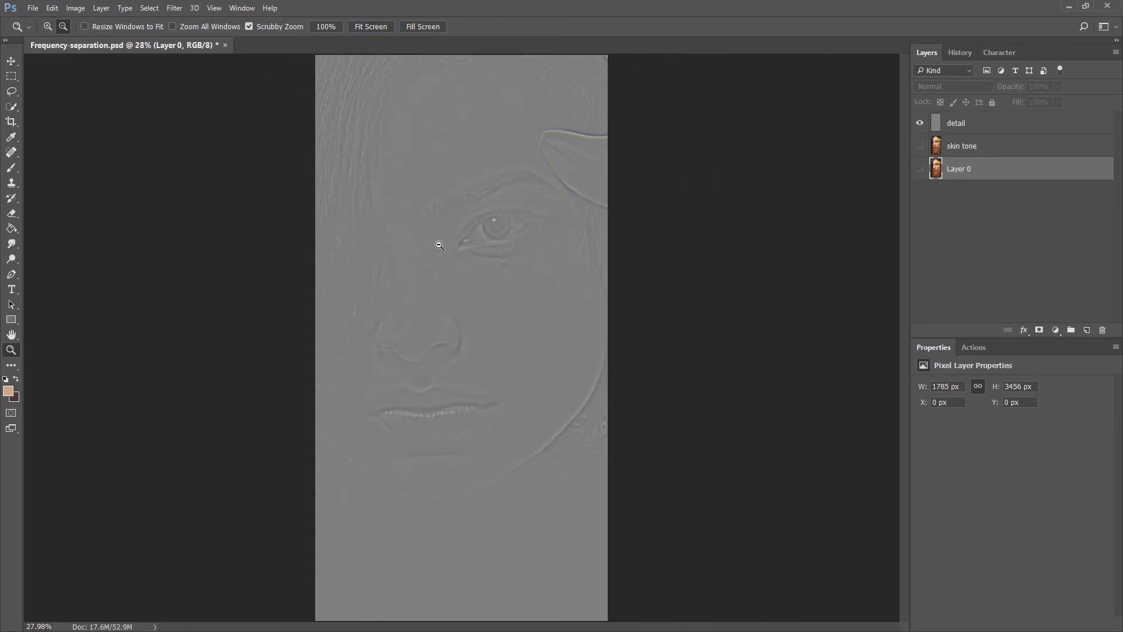
- Show skin tone again and group it with detail into Group 1
{"action": "left_click", "coordinate": [919, 146]}
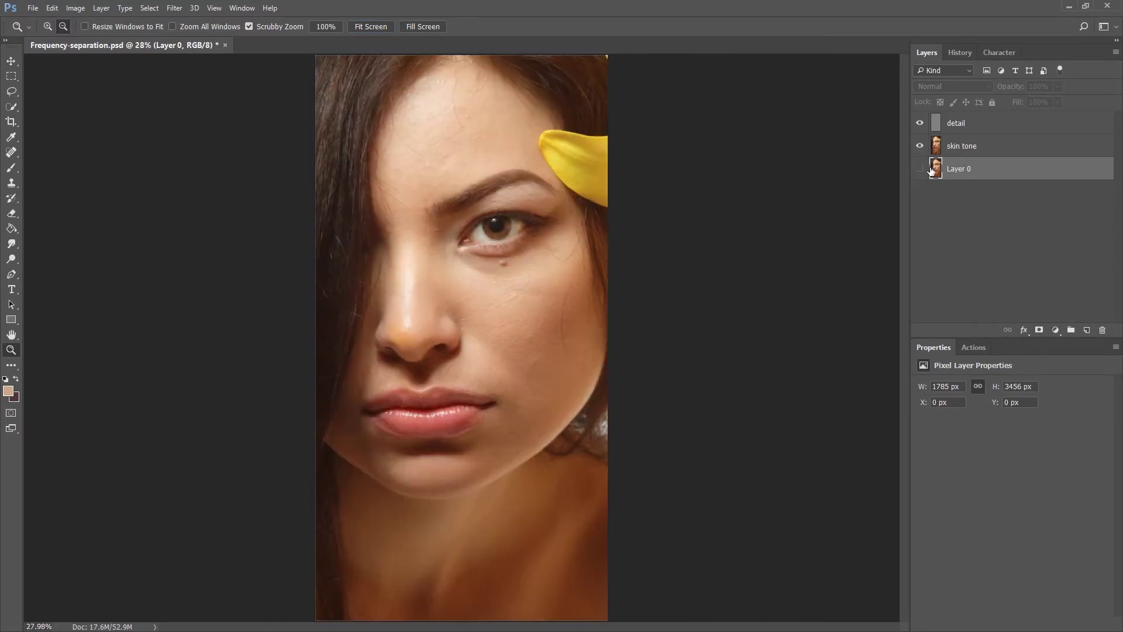
{"action": "left_click", "coordinate": [975, 146]}
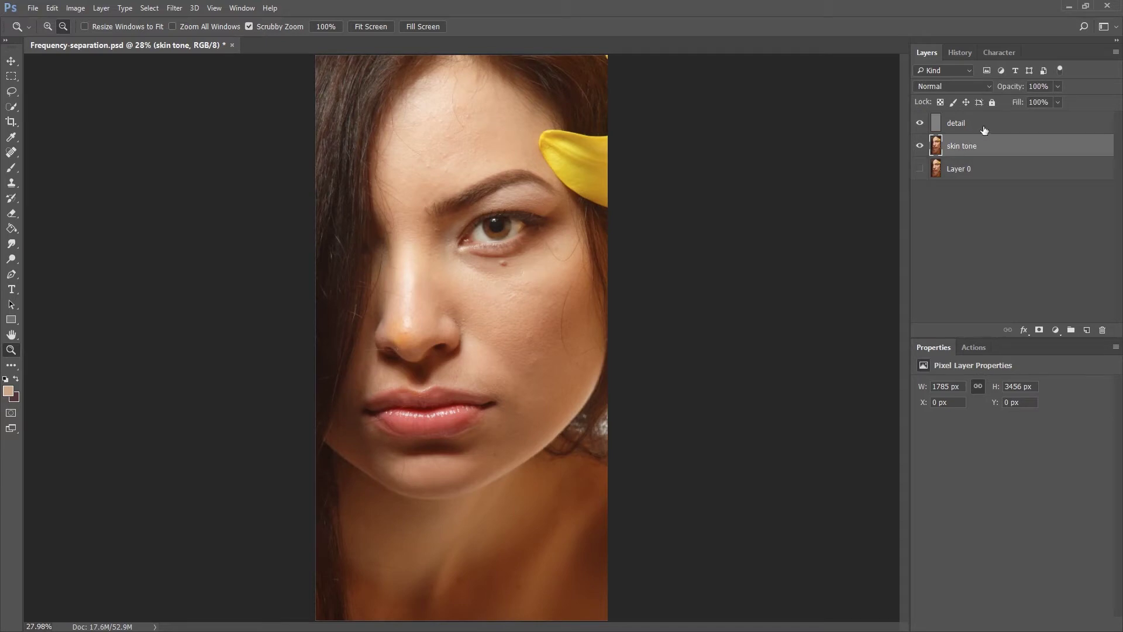
{"action": "left_click", "coordinate": [986, 128], "text": "shift"}
{"action": "key", "text": "ctrl+g"}
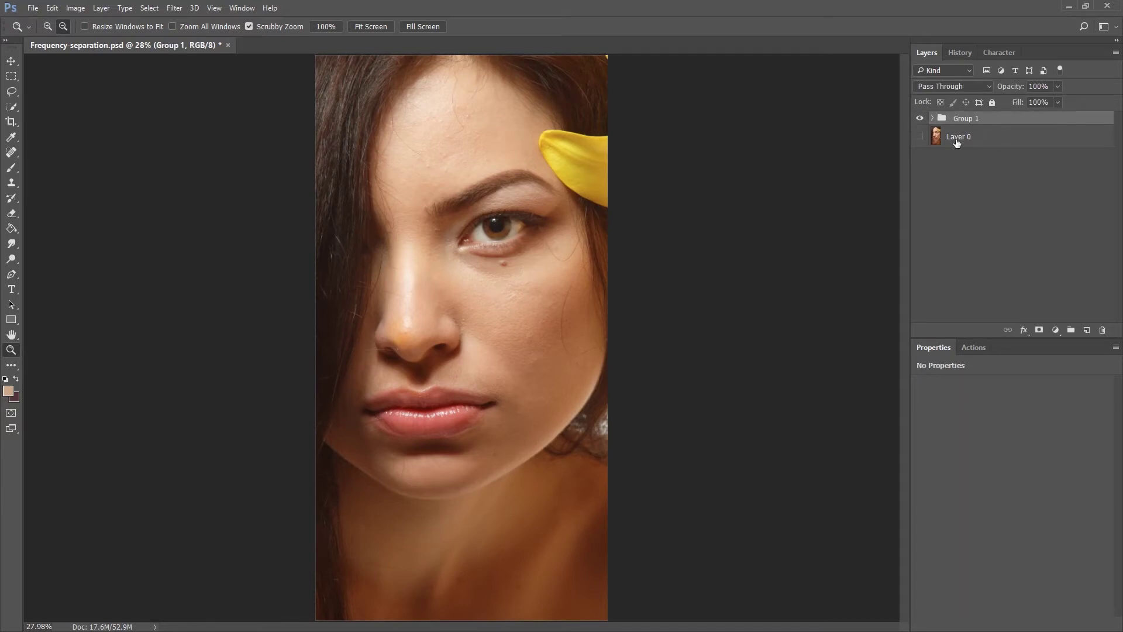
- Turn Layer 0 and Group 1 back on and select the skin tone layer
{"action": "left_click", "coordinate": [923, 137]}
{"action": "left_click", "coordinate": [957, 139]}
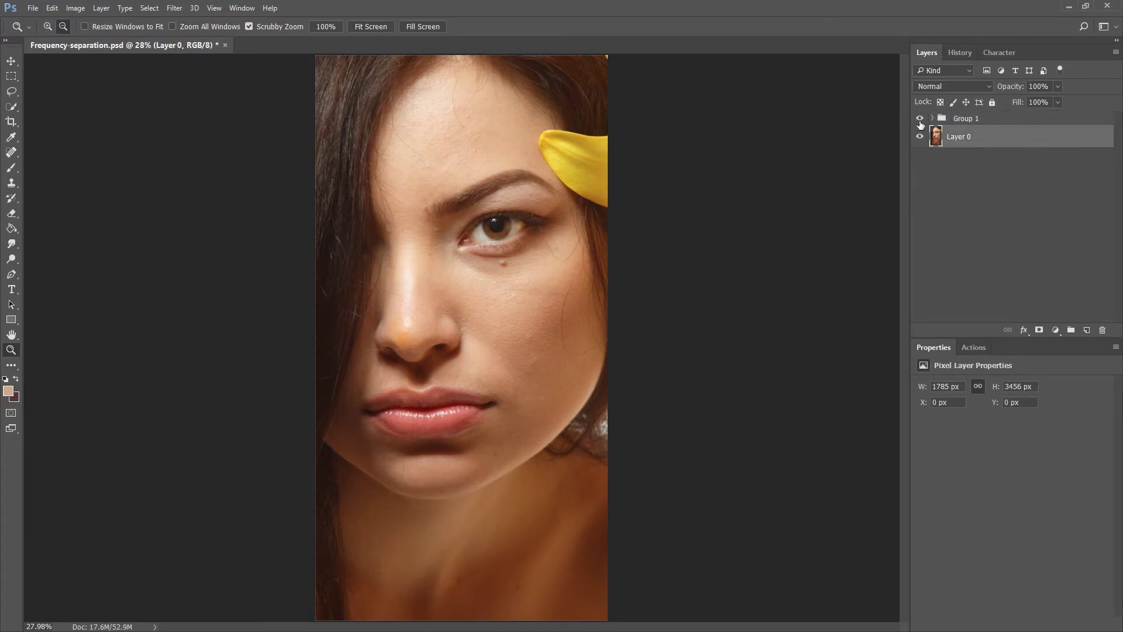
{"action": "left_click", "coordinate": [920, 119]}
{"action": "left_click", "coordinate": [994, 162]}
- Zoom in on the forehead and pan across it to inspect the skin
{"action": "mouse_move", "coordinate": [461, 132]}
{"action": "left_mouse_down"}
{"action": "mouse_move", "coordinate": [472, 204]}
{"action": "mouse_move", "coordinate": [528, 242]}
{"action": "left_mouse_up"}
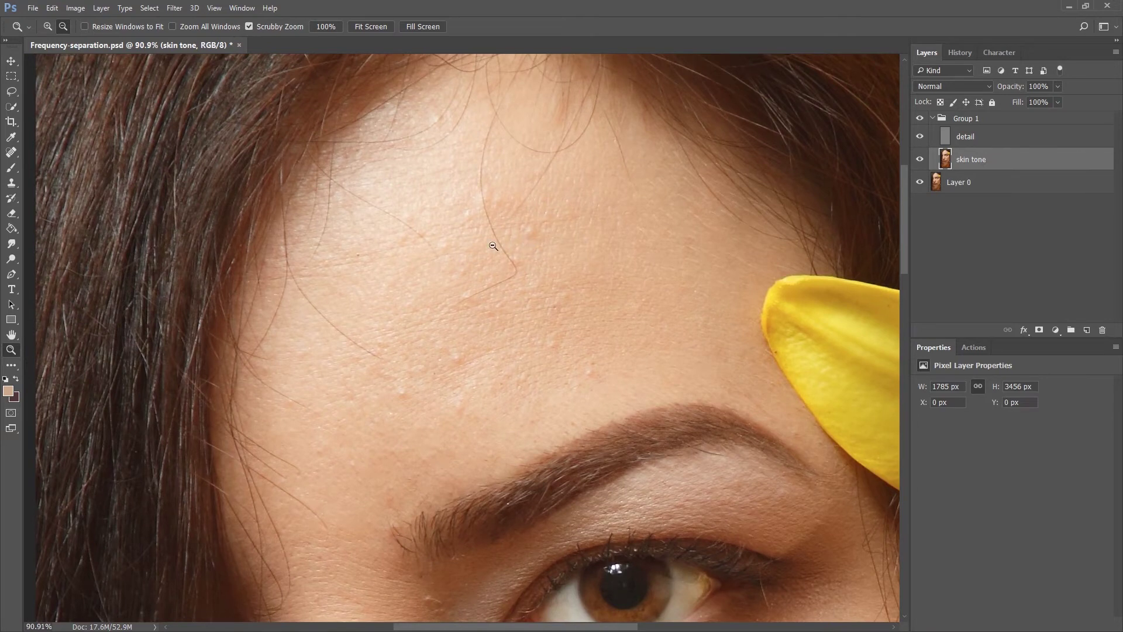
{"action": "left_click_drag", "start_coordinate": [523, 285], "coordinate": [422, 247]}
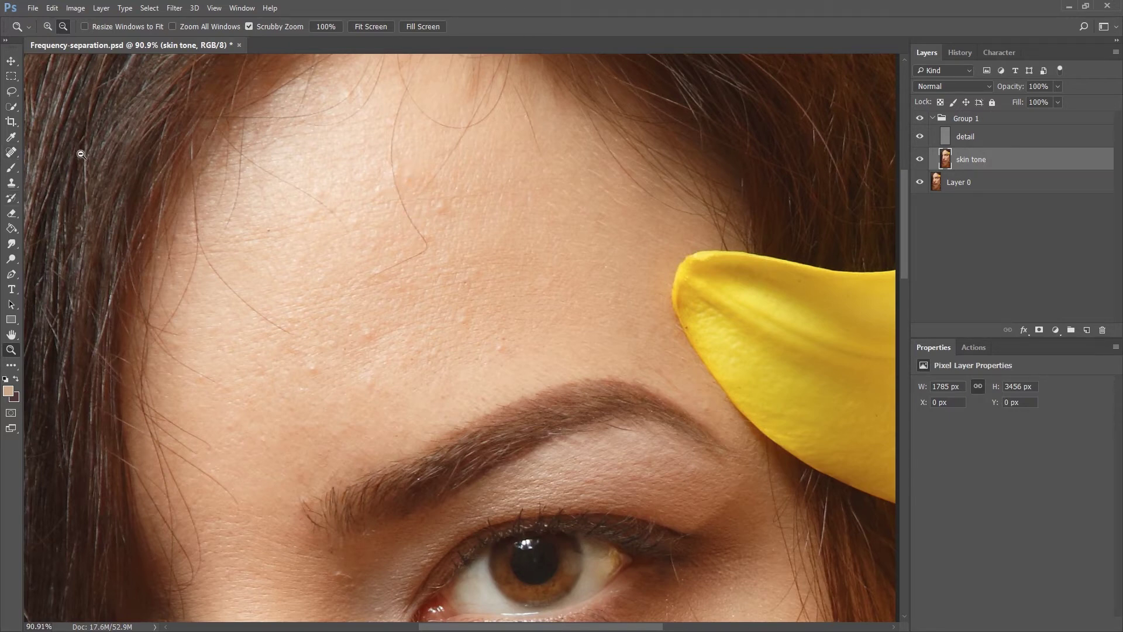
{"action": "key", "text": "j"}
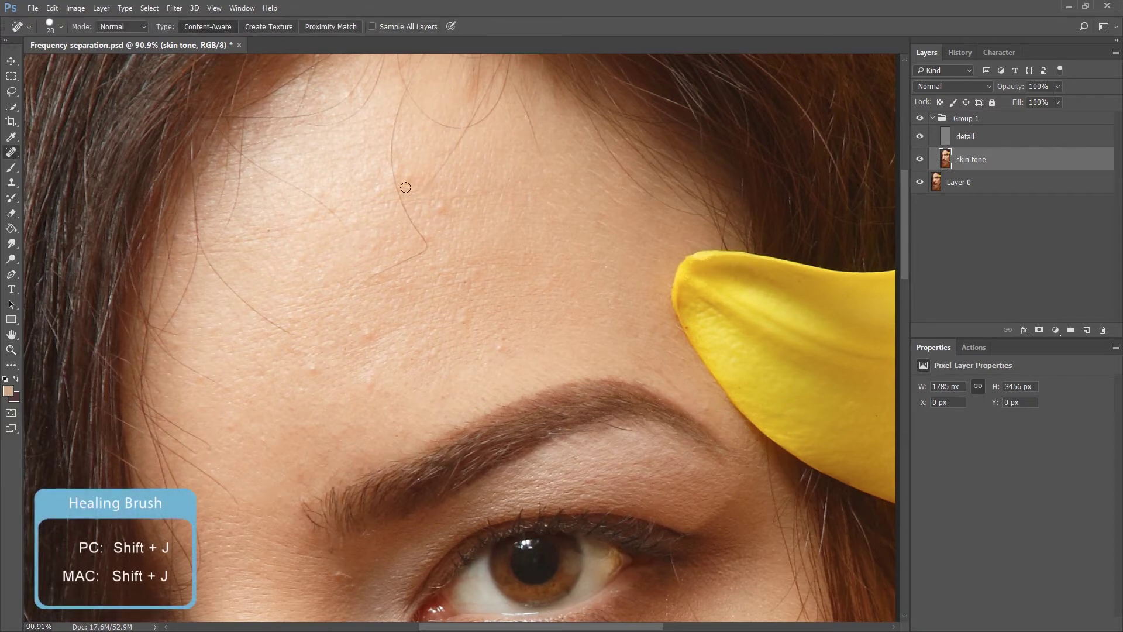
- Keep the Spot Healing Brush from the healing flyout and make the detail layer active
{"action": "right_click", "coordinate": [11, 154]}
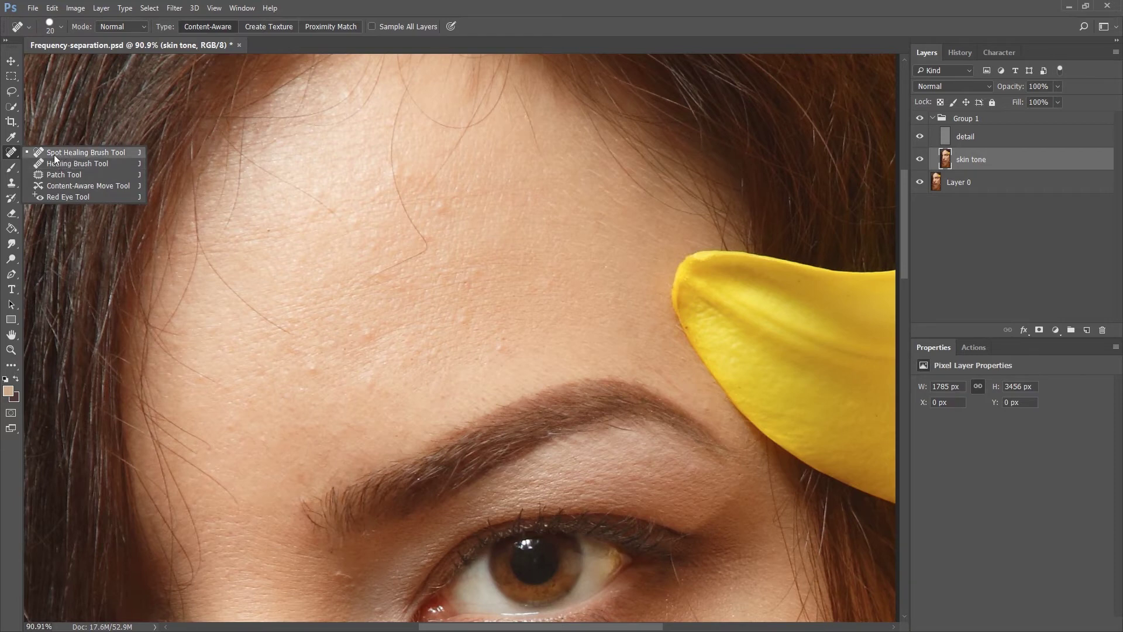
{"action": "left_click", "coordinate": [87, 153]}
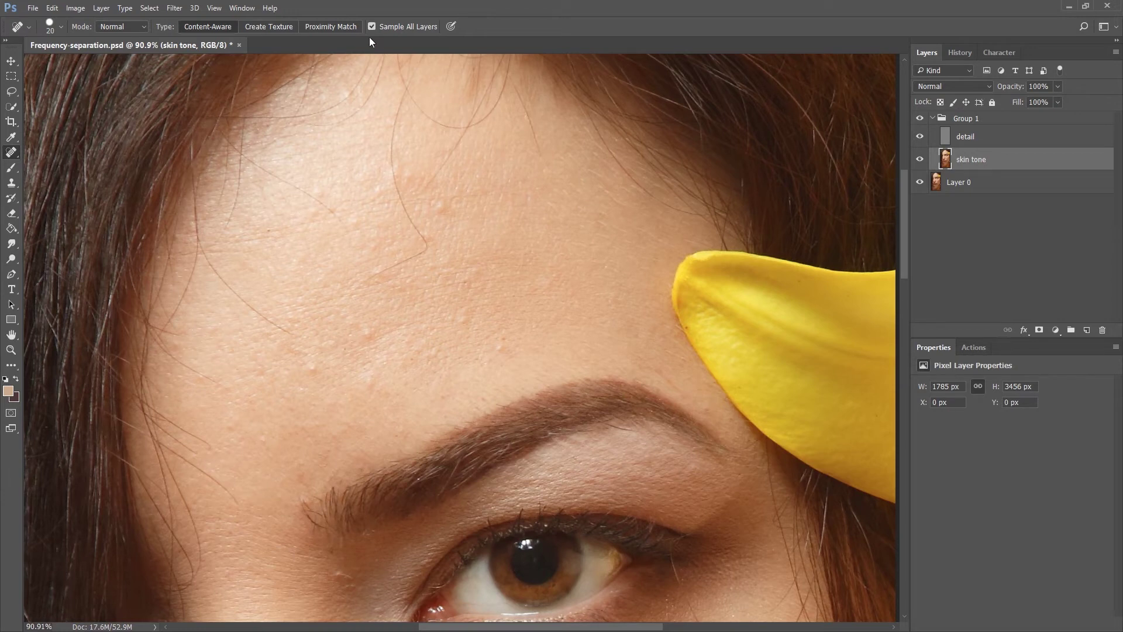
{"action": "left_click", "coordinate": [979, 139]}
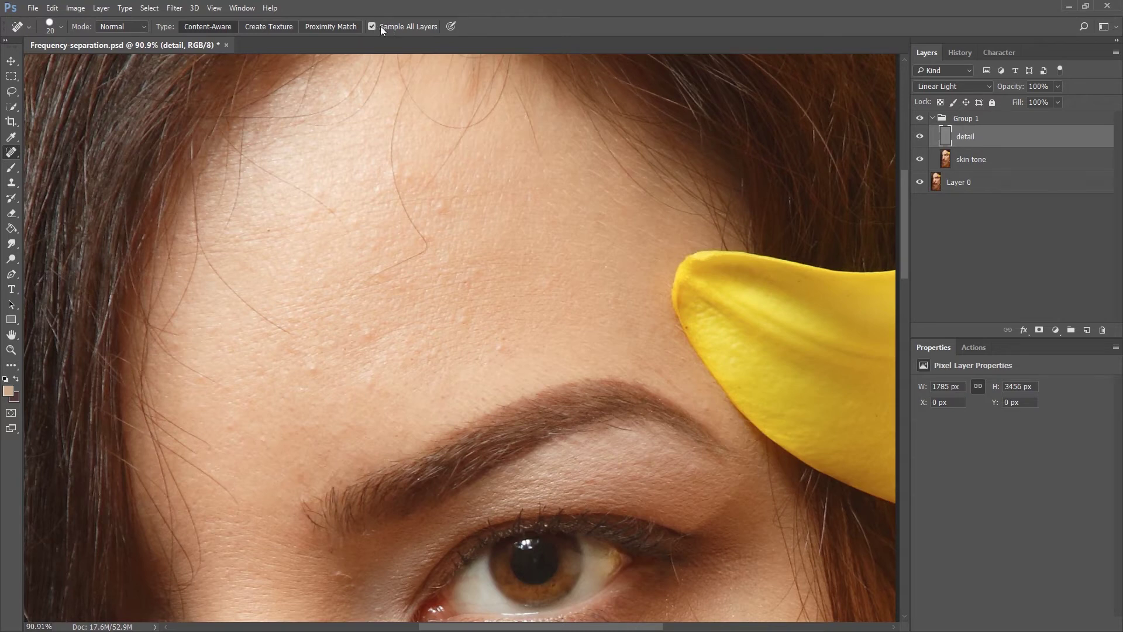
- Spot-heal the stray hair strands across the forehead, undoing one misplaced stroke
{"action": "left_click_drag", "start_coordinate": [400, 106], "coordinate": [425, 250]}
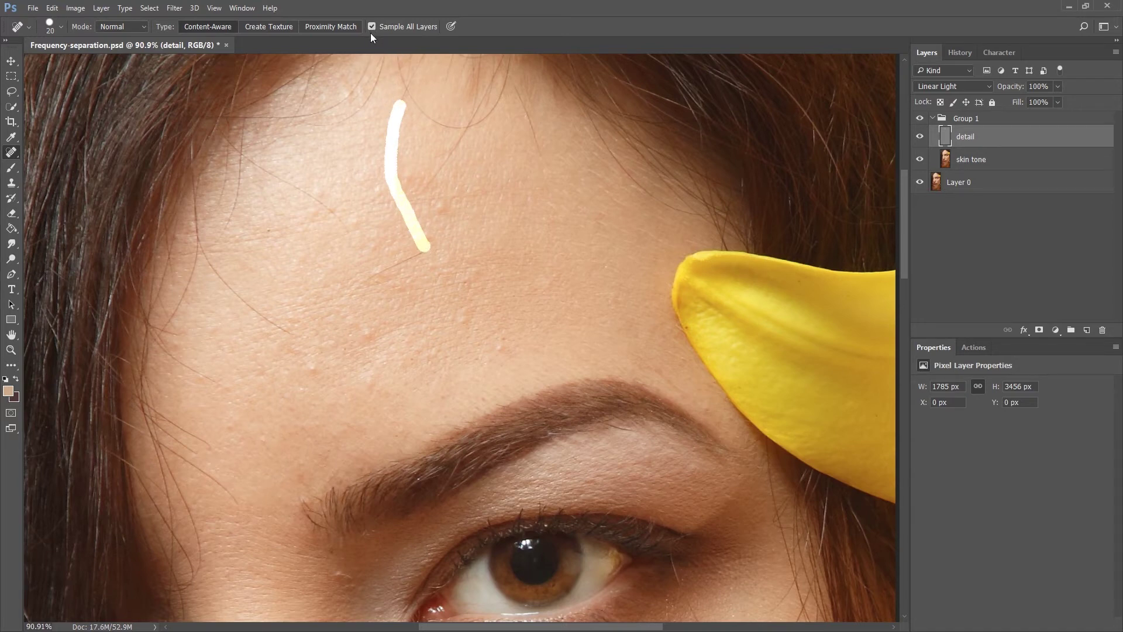
{"action": "key", "text": "ctrl+z"}
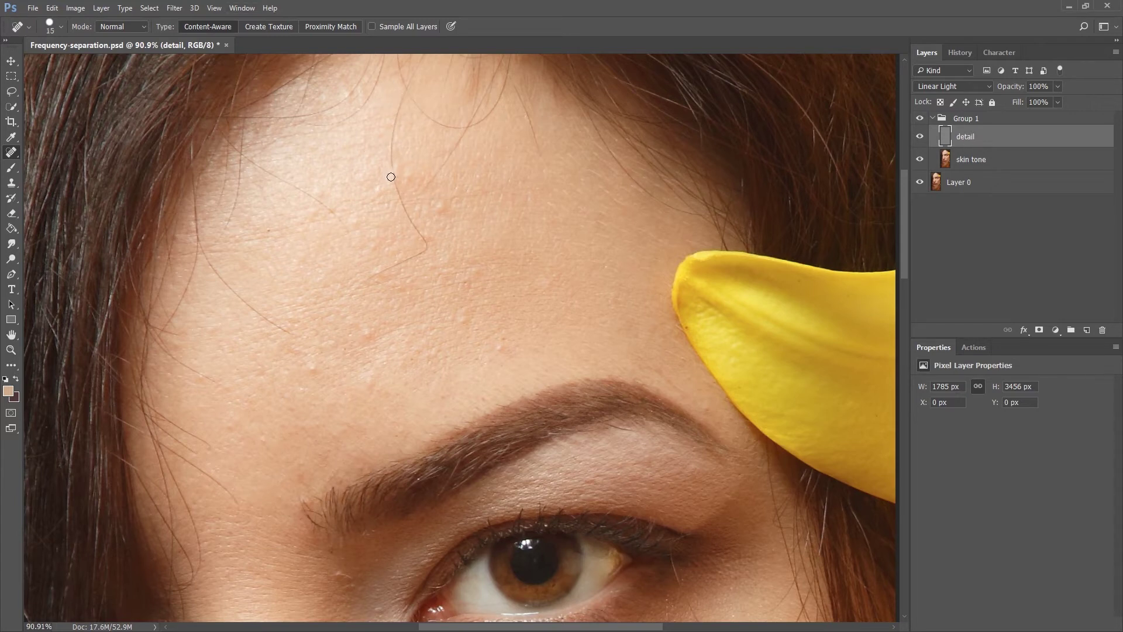
{"action": "mouse_move", "coordinate": [404, 99]}
{"action": "left_mouse_down"}
{"action": "mouse_move", "coordinate": [393, 138]}
{"action": "mouse_move", "coordinate": [423, 246]}
{"action": "mouse_move", "coordinate": [369, 272]}
{"action": "left_mouse_up"}
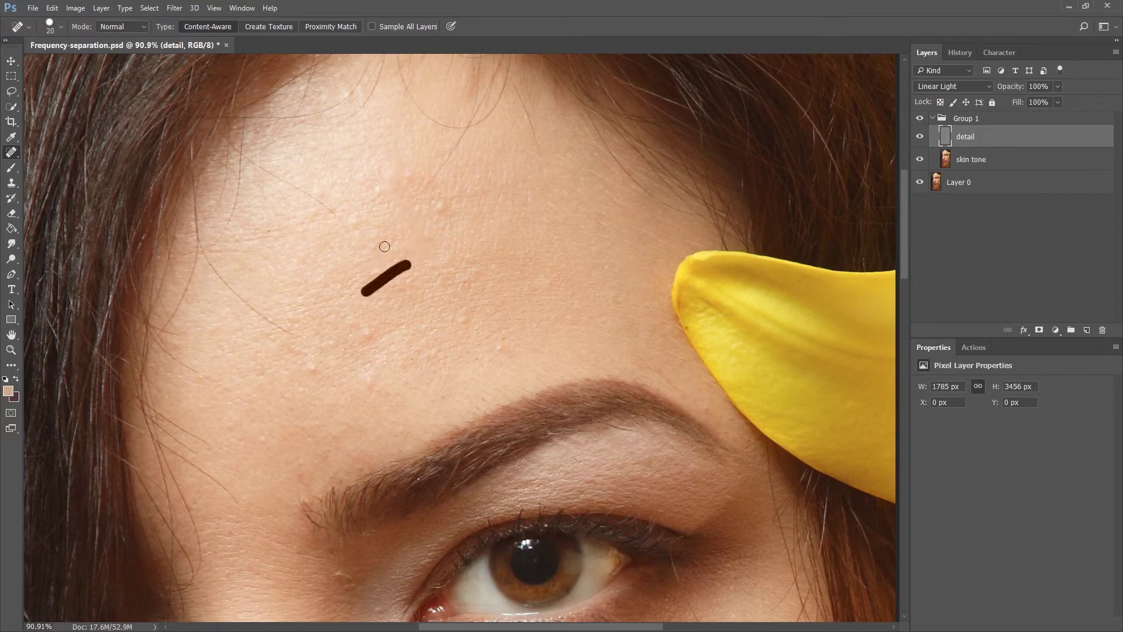
{"action": "mouse_move", "coordinate": [311, 190]}
{"action": "left_mouse_down"}
{"action": "mouse_move", "coordinate": [345, 228]}
{"action": "mouse_move", "coordinate": [253, 169]}
{"action": "mouse_move", "coordinate": [274, 185]}
{"action": "left_mouse_up"}
{"action": "left_click_drag", "start_coordinate": [213, 269], "coordinate": [278, 328]}
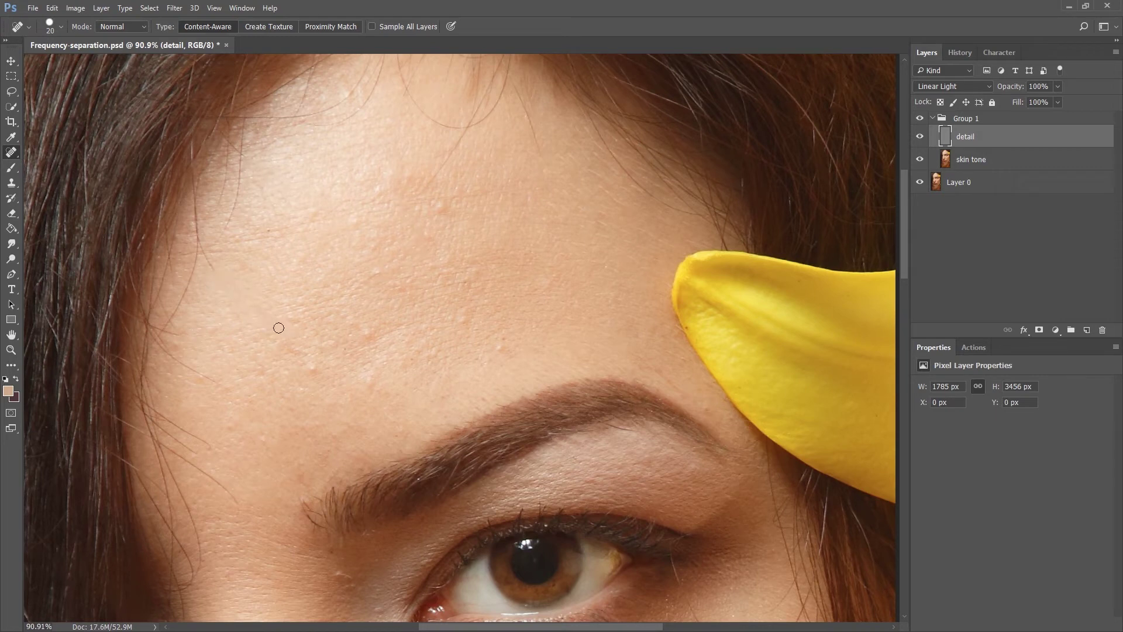
{"action": "scroll", "coordinate": [472, 144], "scroll_direction": "up", "scroll_amount": 3}
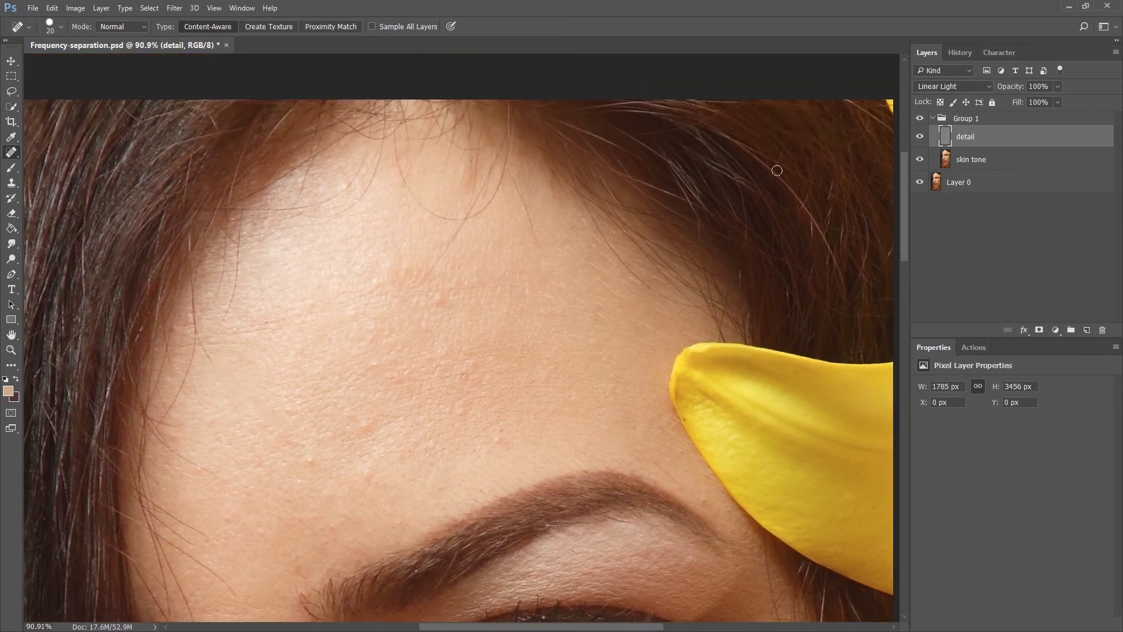
{"action": "left_click", "coordinate": [971, 161]}
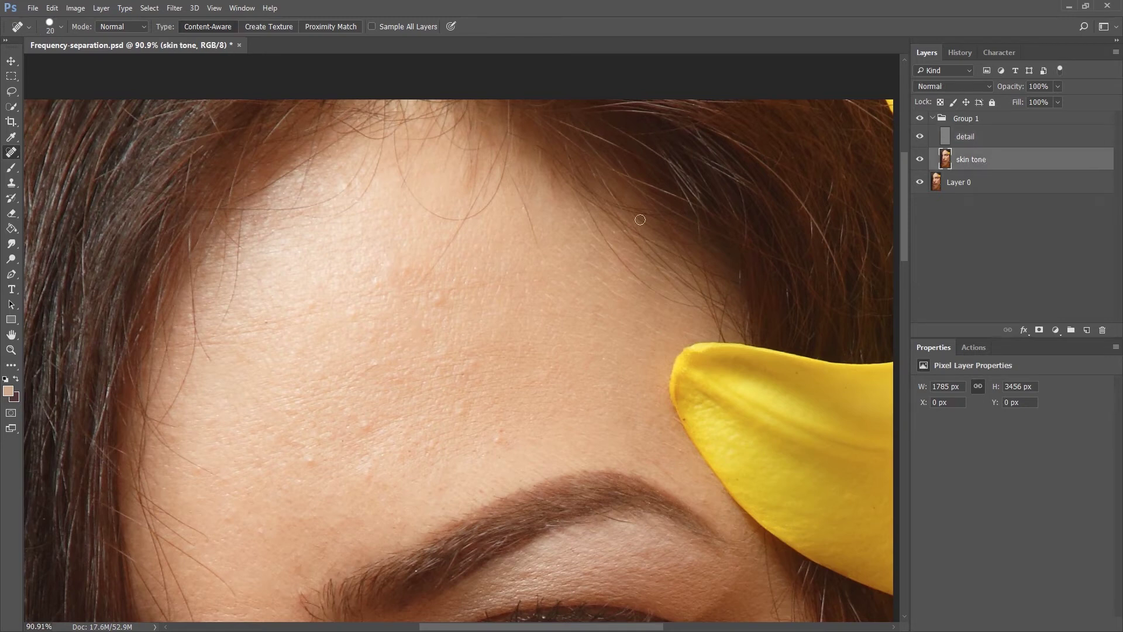
- Spot-heal the forehead blemishes and hair strands near the hairline on the skin tone layer
{"action": "left_click_drag", "start_coordinate": [532, 222], "coordinate": [533, 234]}
{"action": "left_click_drag", "start_coordinate": [437, 266], "coordinate": [428, 277]}
{"action": "mouse_move", "coordinate": [469, 213]}
{"action": "left_mouse_down"}
{"action": "mouse_move", "coordinate": [426, 216]}
{"action": "mouse_move", "coordinate": [453, 225]}
{"action": "left_mouse_up"}
{"action": "left_click_drag", "start_coordinate": [408, 181], "coordinate": [433, 211]}
{"action": "left_click_drag", "start_coordinate": [522, 201], "coordinate": [537, 242]}
- Isolate the detail layer and heal its hair and blemish marks on the forehead
{"action": "left_click", "coordinate": [919, 164], "text": "alt"}
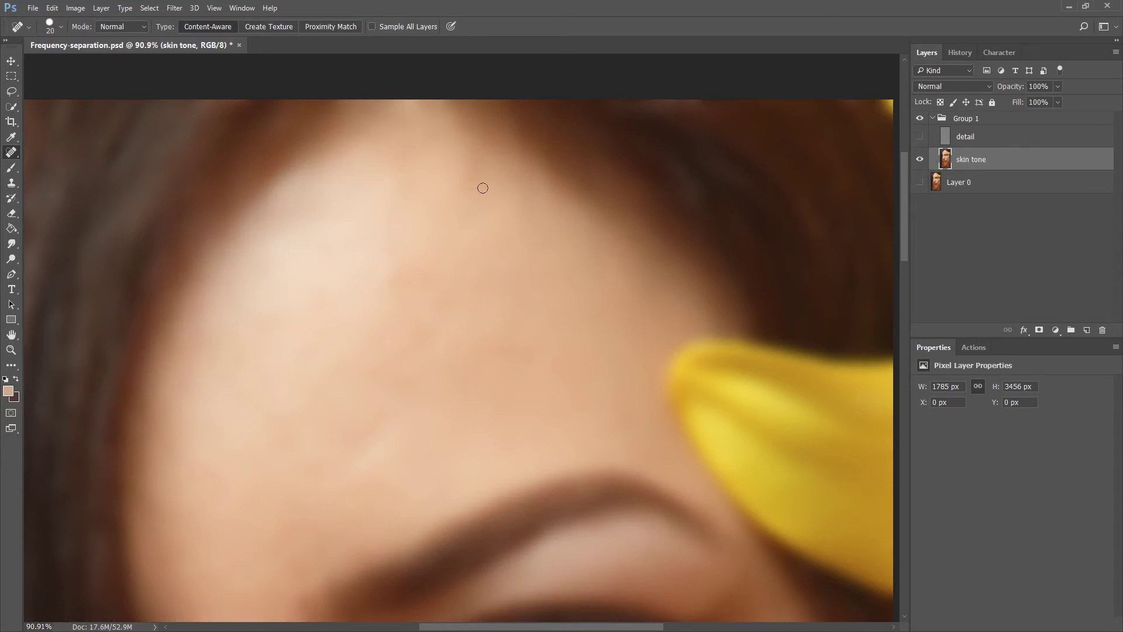
{"action": "left_click", "coordinate": [919, 163], "text": "alt"}
{"action": "left_click", "coordinate": [919, 138], "text": "alt"}
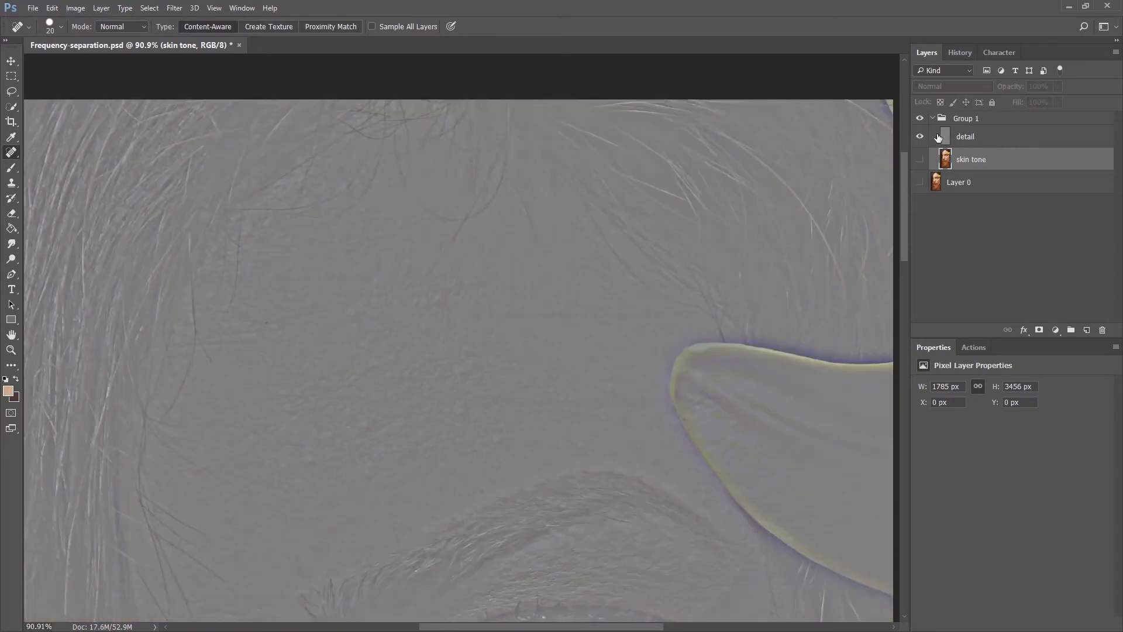
{"action": "left_click", "coordinate": [975, 138]}
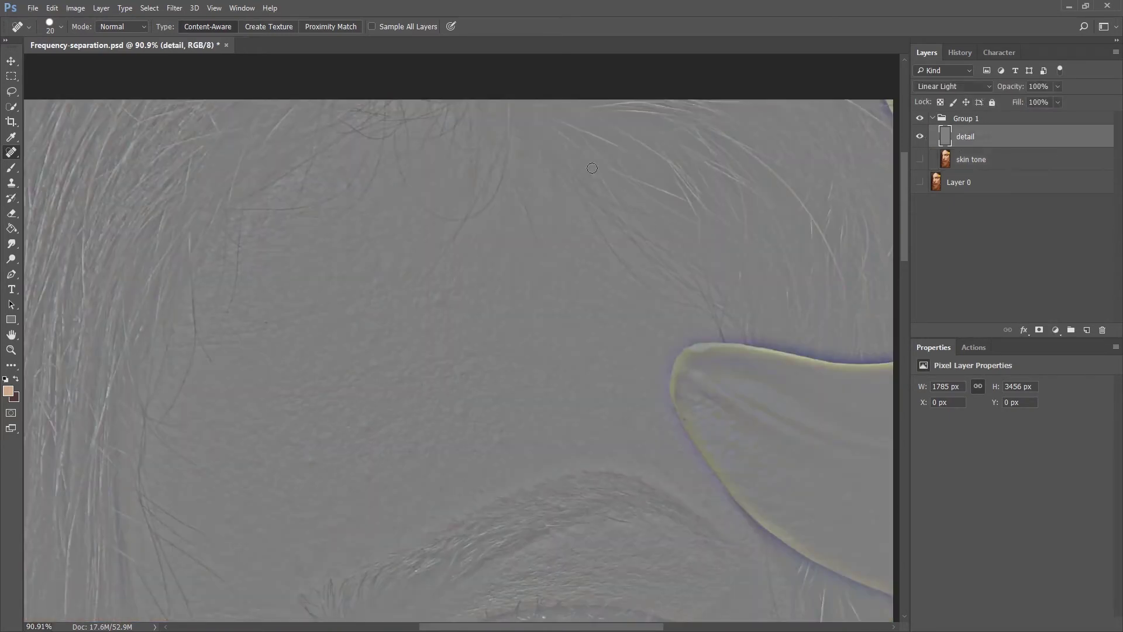
{"action": "left_click_drag", "start_coordinate": [442, 239], "coordinate": [453, 229]}
{"action": "left_click_drag", "start_coordinate": [437, 280], "coordinate": [430, 252]}
{"action": "left_click_drag", "start_coordinate": [515, 189], "coordinate": [533, 250]}
- Make the skin tone layer and Layer 0 visible again and heal two more forehead hair strands
{"action": "left_click", "coordinate": [919, 159]}
{"action": "left_click", "coordinate": [919, 181]}
{"action": "left_click_drag", "start_coordinate": [472, 212], "coordinate": [496, 177]}
{"action": "left_click_drag", "start_coordinate": [411, 188], "coordinate": [421, 196]}
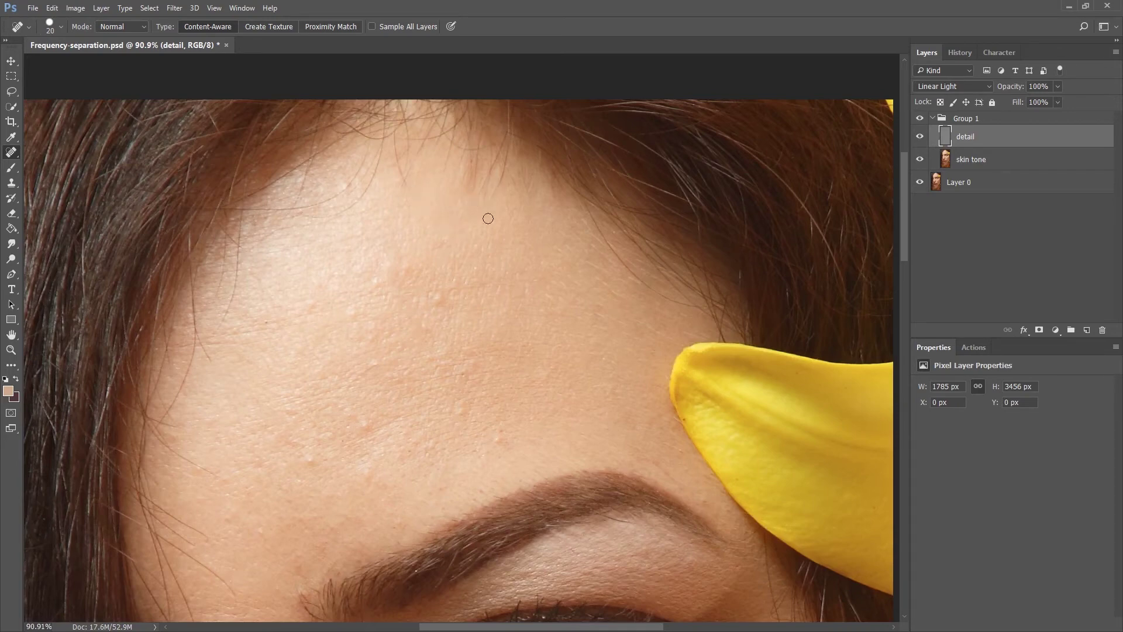
- Spot-heal several forehead blemishes on the detail layer
{"action": "scroll", "coordinate": [246, 398], "scroll_direction": "down", "scroll_amount": 5}
{"action": "left_click", "coordinate": [225, 103]}
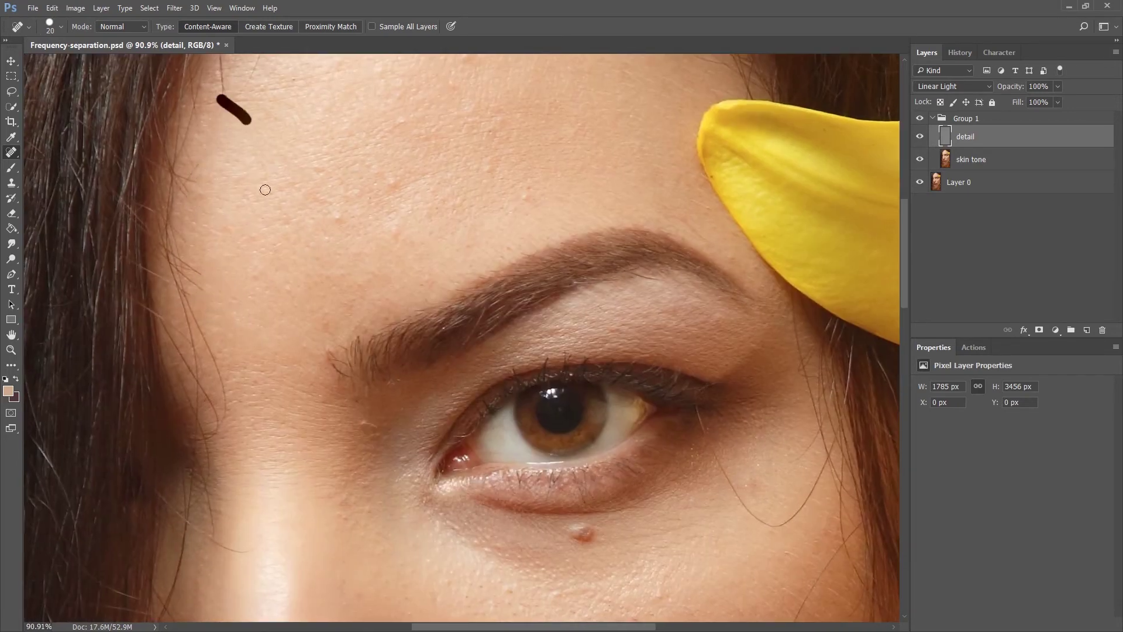
{"action": "scroll", "coordinate": [205, 263], "scroll_direction": "down", "scroll_amount": 10}
{"action": "key", "text": "r"}
{"action": "left_click_drag", "start_coordinate": [202, 276], "coordinate": [462, 117]}
{"action": "left_click_drag", "start_coordinate": [201, 251], "coordinate": [263, 257]}
{"action": "left_click", "coordinate": [389, 181]}
{"action": "left_click_drag", "start_coordinate": [498, 172], "coordinate": [522, 206]}
{"action": "key", "text": "Escape"}
- Heal the cheek blemishes and the spots near the hairline
{"action": "left_click_drag", "start_coordinate": [396, 230], "coordinate": [476, 163]}
{"action": "left_click_drag", "start_coordinate": [605, 377], "coordinate": [597, 392]}
{"action": "scroll", "coordinate": [602, 409], "scroll_direction": "up", "scroll_amount": 5}
{"action": "left_click_drag", "start_coordinate": [498, 187], "coordinate": [494, 202]}
{"action": "left_click_drag", "start_coordinate": [612, 261], "coordinate": [594, 293]}
{"action": "left_click_drag", "start_coordinate": [610, 215], "coordinate": [603, 237]}
{"action": "left_click", "coordinate": [542, 278]}
- Heal the mole under the eye, then try and undo an under-eye heal on the skin tone layer
{"action": "left_click_drag", "start_coordinate": [377, 316], "coordinate": [388, 318]}
{"action": "key", "text": "bracketright"}
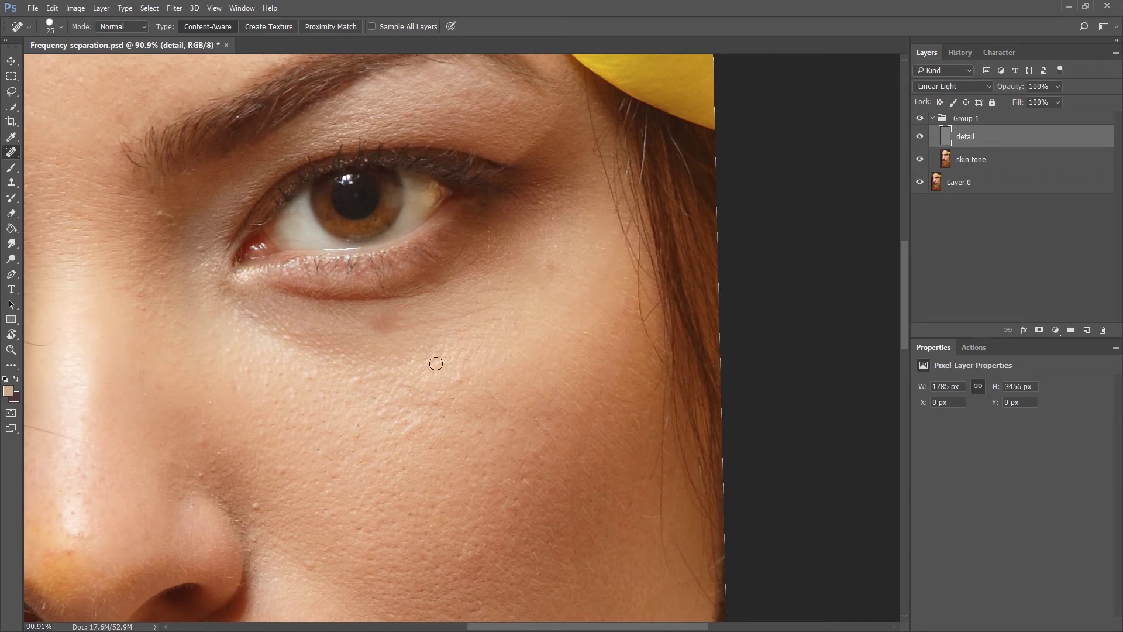
{"action": "left_click_drag", "start_coordinate": [463, 354], "coordinate": [514, 334]}
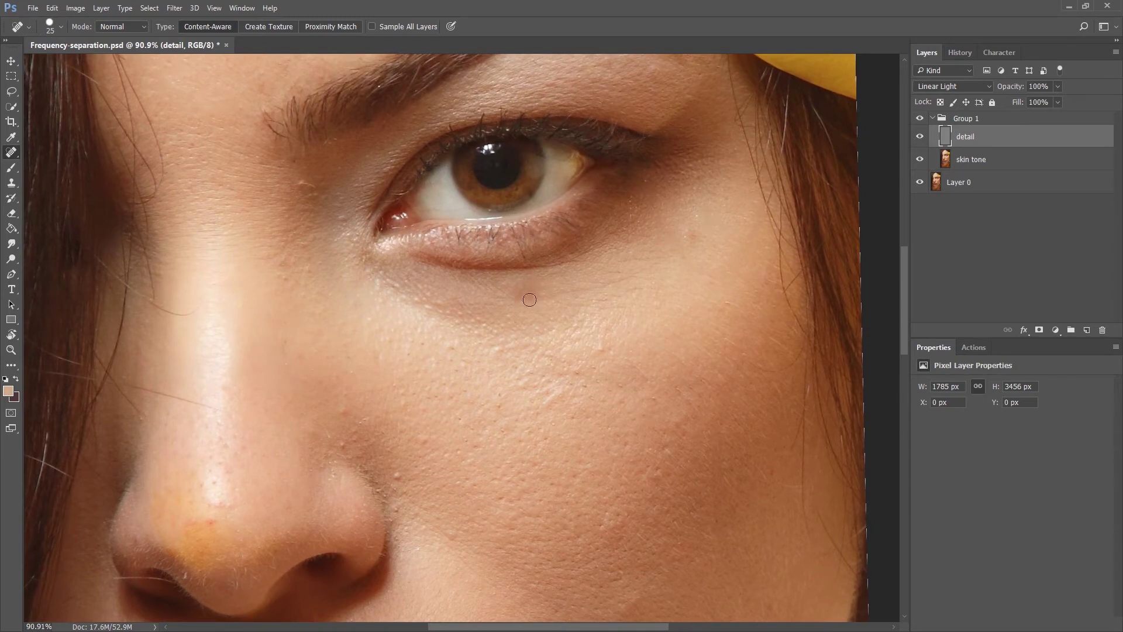
{"action": "left_click", "coordinate": [972, 159]}
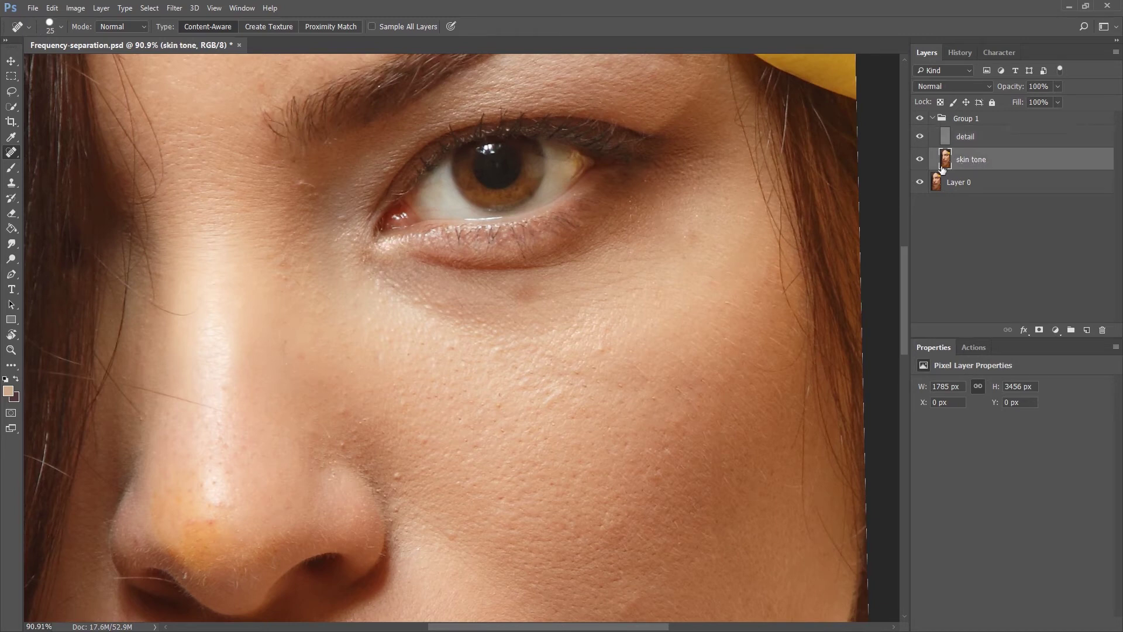
{"action": "mouse_move", "coordinate": [528, 300]}
{"action": "left_mouse_down"}
{"action": "mouse_move", "coordinate": [520, 295]}
{"action": "mouse_move", "coordinate": [534, 282]}
{"action": "left_mouse_up"}
{"action": "key", "text": "ctrl+z"}
{"action": "key", "text": "ctrl+z"}
{"action": "key", "text": "ctrl+z"}
{"action": "key", "text": "ctrl+z"}
{"action": "key", "text": "ctrl+z"}
- Heal two small spots below the eyebrow with a slightly smaller brush
{"action": "mouse_move", "coordinate": [694, 243]}
{"action": "left_mouse_down"}
{"action": "mouse_move", "coordinate": [652, 244]}
{"action": "mouse_move", "coordinate": [612, 271]}
{"action": "left_mouse_up"}
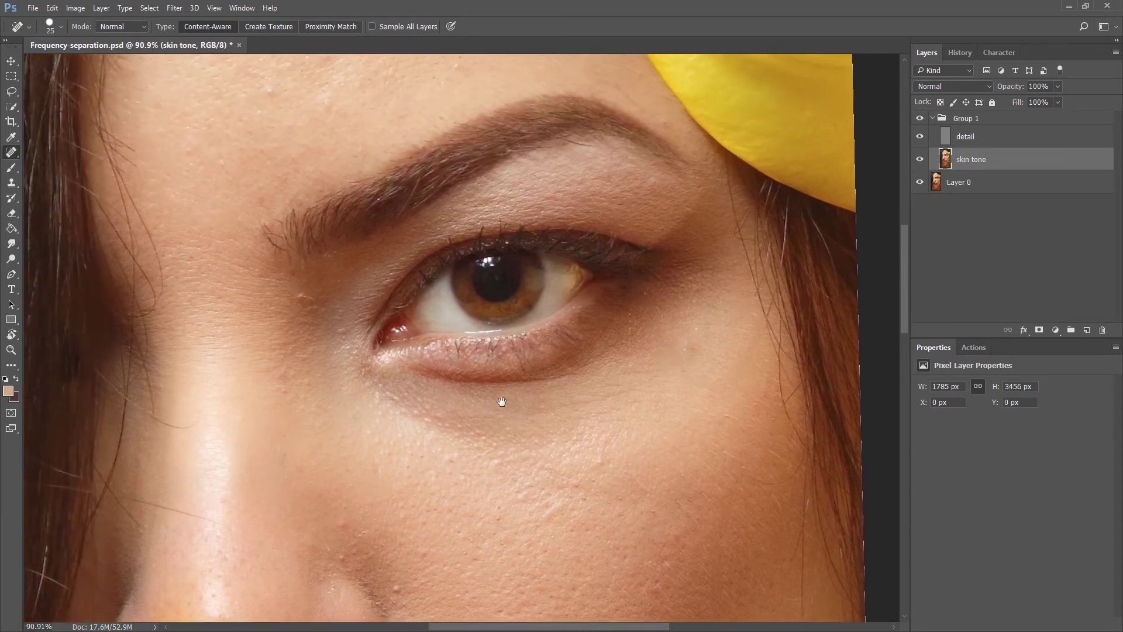
{"action": "left_click_drag", "start_coordinate": [471, 384], "coordinate": [551, 439]}
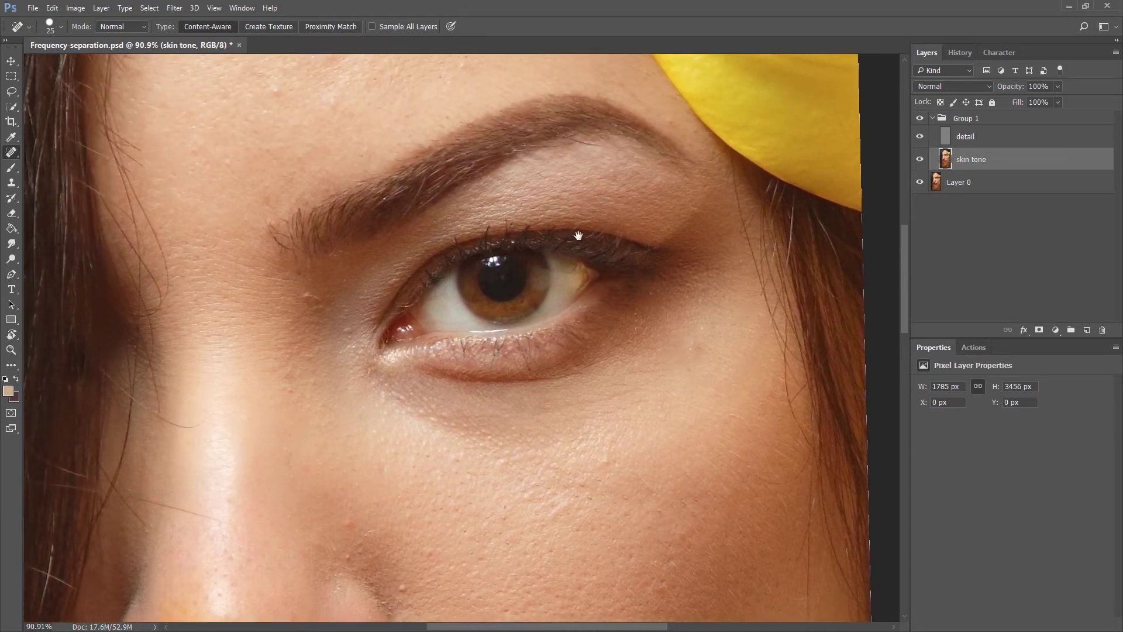
{"action": "left_click", "coordinate": [554, 195]}
{"action": "key", "text": "bracketleft"}
{"action": "left_click", "coordinate": [555, 197]}
- Back on the detail layer, heal three blemishes on the forehead
{"action": "left_click", "coordinate": [980, 137]}
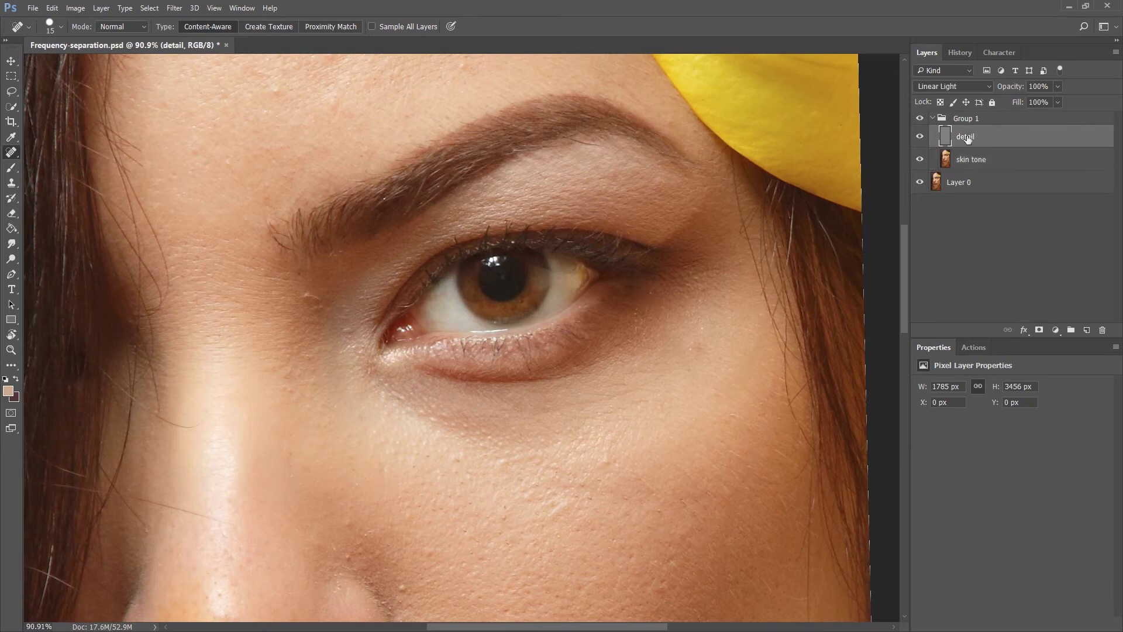
{"action": "left_click_drag", "start_coordinate": [431, 276], "coordinate": [442, 285]}
{"action": "mouse_move", "coordinate": [363, 81]}
{"action": "left_mouse_down"}
{"action": "mouse_move", "coordinate": [449, 223]}
{"action": "mouse_move", "coordinate": [468, 291]}
{"action": "left_mouse_up"}
{"action": "left_click", "coordinate": [447, 315]}
{"action": "left_click", "coordinate": [394, 350]}
{"action": "left_click", "coordinate": [456, 370]}
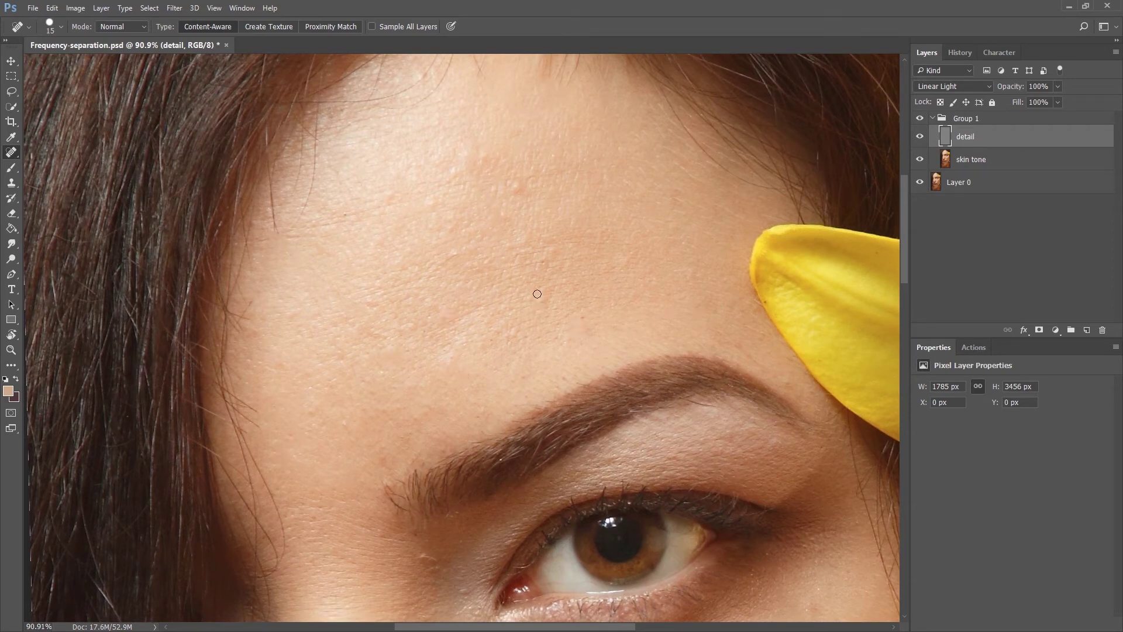
- Heal the remaining forehead blemishes, spots and short marks
{"action": "left_click_drag", "start_coordinate": [541, 260], "coordinate": [557, 241]}
{"action": "left_click_drag", "start_coordinate": [508, 184], "coordinate": [521, 181]}
{"action": "mouse_move", "coordinate": [391, 205]}
{"action": "left_mouse_down"}
{"action": "mouse_move", "coordinate": [337, 212]}
{"action": "mouse_move", "coordinate": [344, 223]}
{"action": "mouse_move", "coordinate": [307, 184]}
{"action": "mouse_move", "coordinate": [292, 201]}
{"action": "left_mouse_up"}
{"action": "left_click", "coordinate": [312, 168]}
{"action": "left_click_drag", "start_coordinate": [513, 209], "coordinate": [507, 206]}
{"action": "left_click_drag", "start_coordinate": [370, 333], "coordinate": [394, 336]}
- Pan the view over to the cheek, eye and nose
{"action": "left_click_drag", "start_coordinate": [533, 301], "coordinate": [345, 211]}
{"action": "mouse_move", "coordinate": [514, 447]}
{"action": "left_mouse_down"}
{"action": "mouse_move", "coordinate": [547, 354]}
{"action": "mouse_move", "coordinate": [486, 362]}
{"action": "left_mouse_up"}
{"action": "left_click_drag", "start_coordinate": [282, 322], "coordinate": [346, 326]}
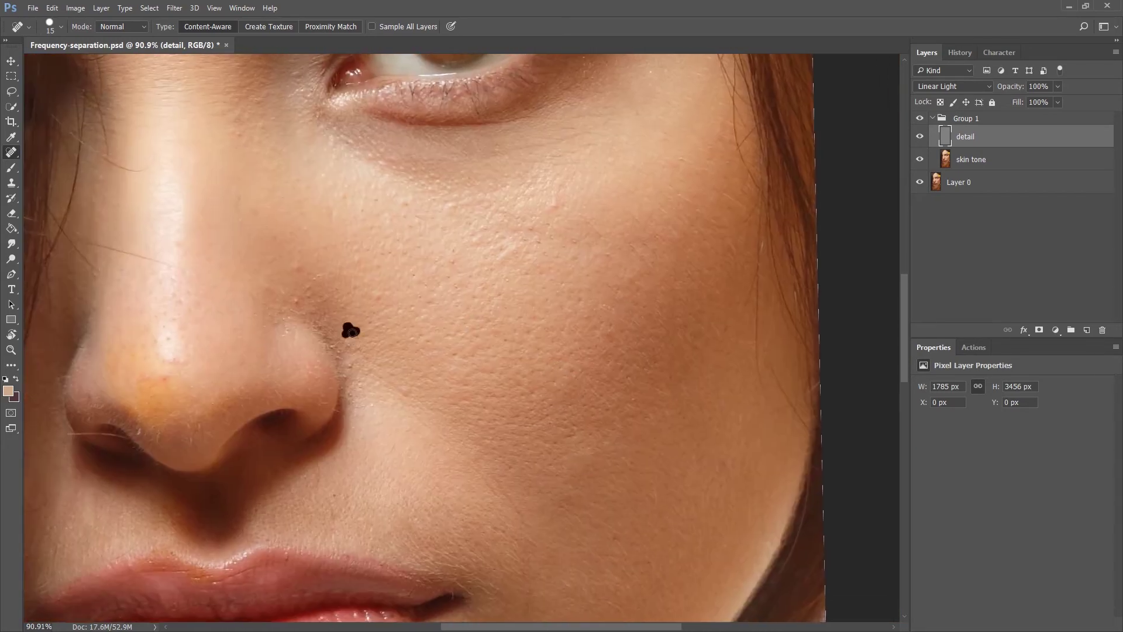
{"action": "mouse_move", "coordinate": [453, 205]}
{"action": "left_mouse_down"}
{"action": "mouse_move", "coordinate": [483, 255]}
{"action": "mouse_move", "coordinate": [575, 316]}
{"action": "left_mouse_up"}
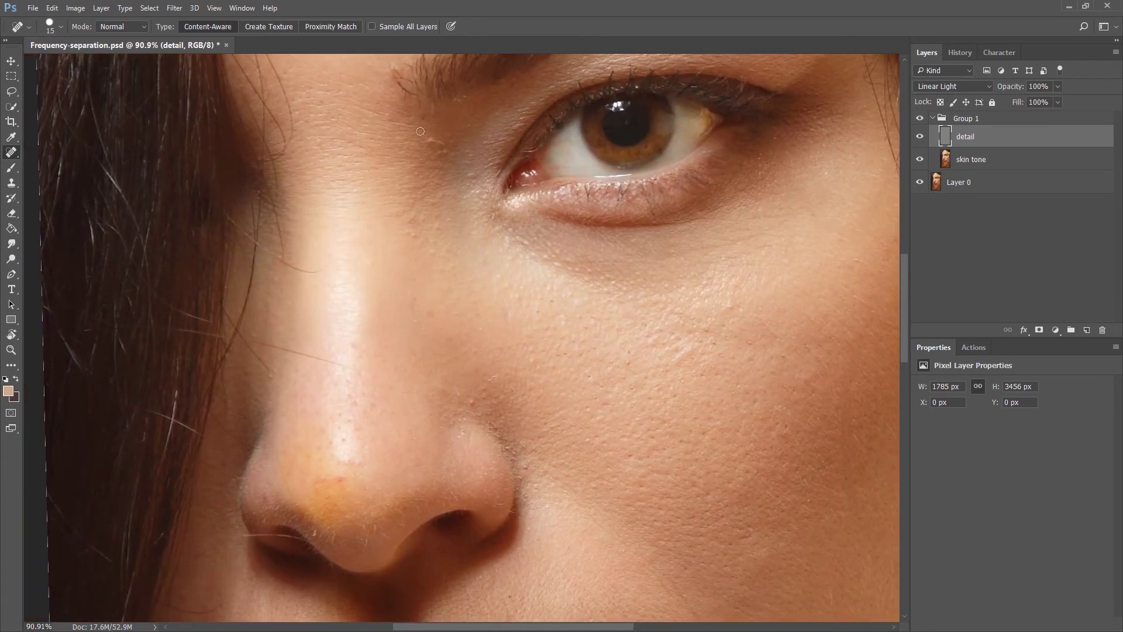
- Zoom out to the whole portrait and set the lasso feather to 10 px
{"action": "key", "text": "z"}
{"action": "left_click", "coordinate": [582, 301], "text": "alt"}
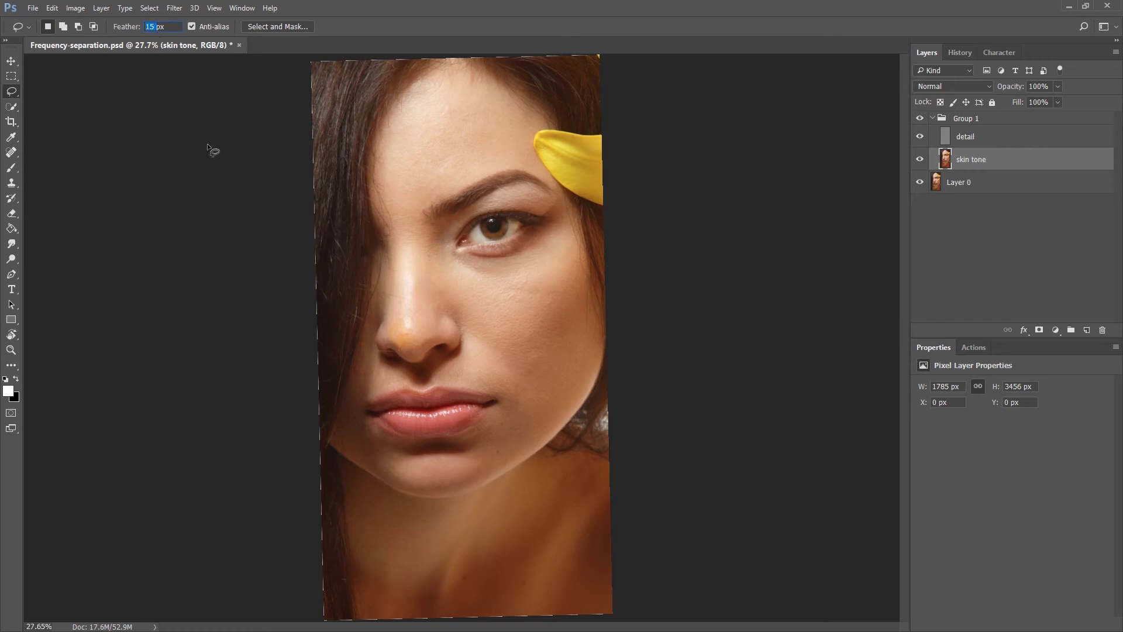
{"action": "type", "text": "1"}
{"action": "key", "text": "Return"}
- Zoom in on the eye and lasso the skin under the eye and cheek
{"action": "key", "text": "z"}
{"action": "left_click_drag", "start_coordinate": [525, 247], "coordinate": [584, 248]}
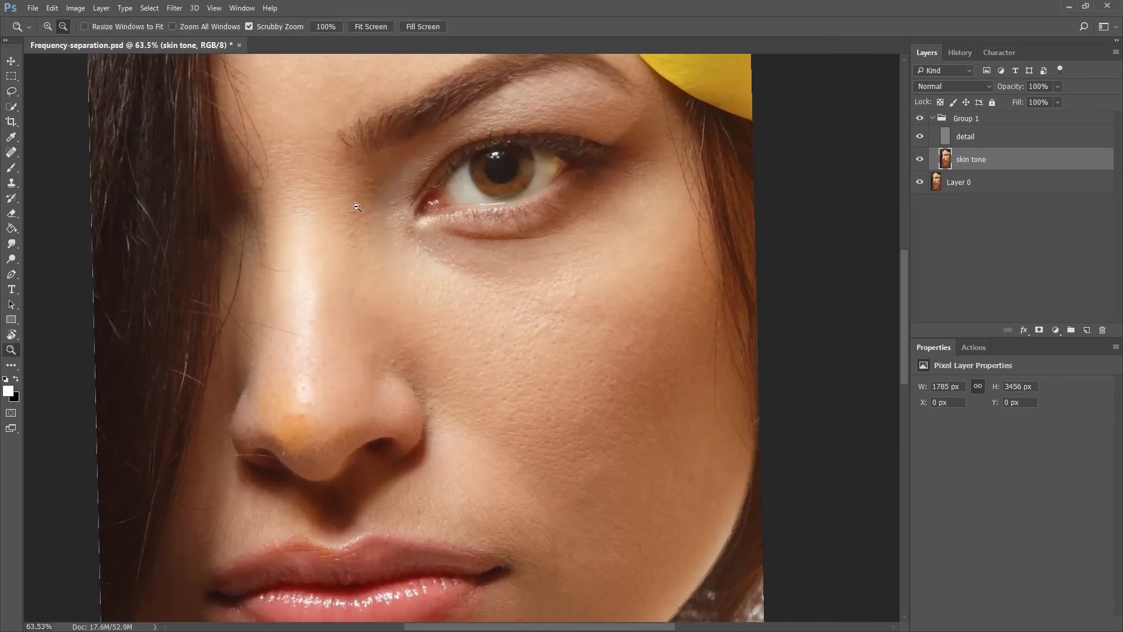
{"action": "key", "text": "l"}
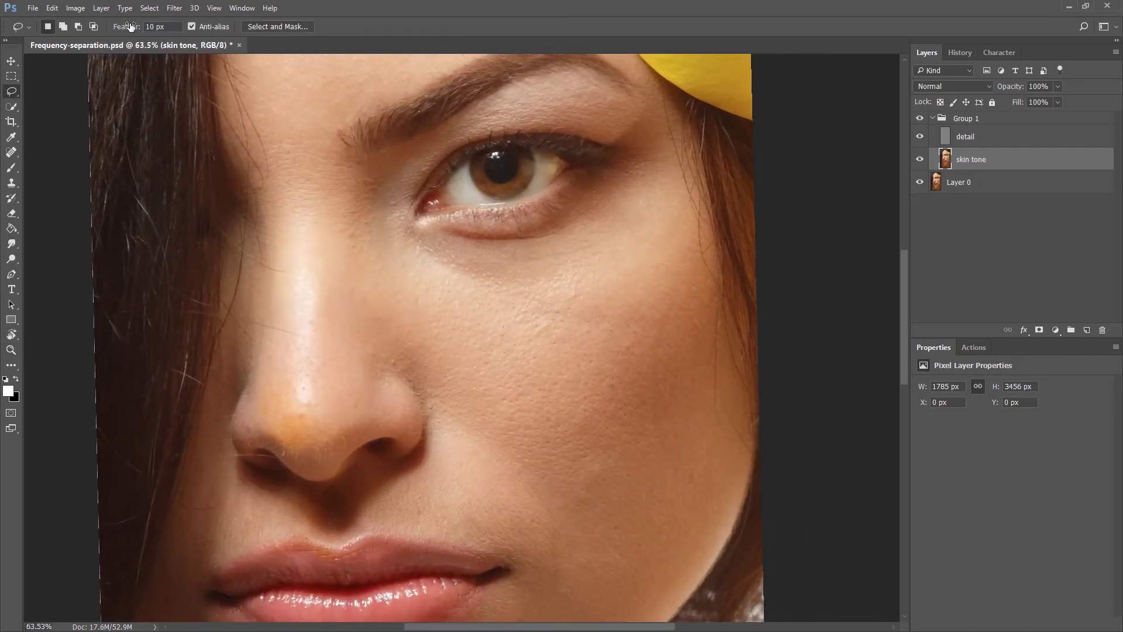
{"action": "left_click_drag", "start_coordinate": [397, 265], "coordinate": [661, 275]}
{"action": "left_click_drag", "start_coordinate": [534, 203], "coordinate": [440, 262]}
- Preview the feathered selection in Quick Mask and zoom in on its soft edge
{"action": "key", "text": "q"}
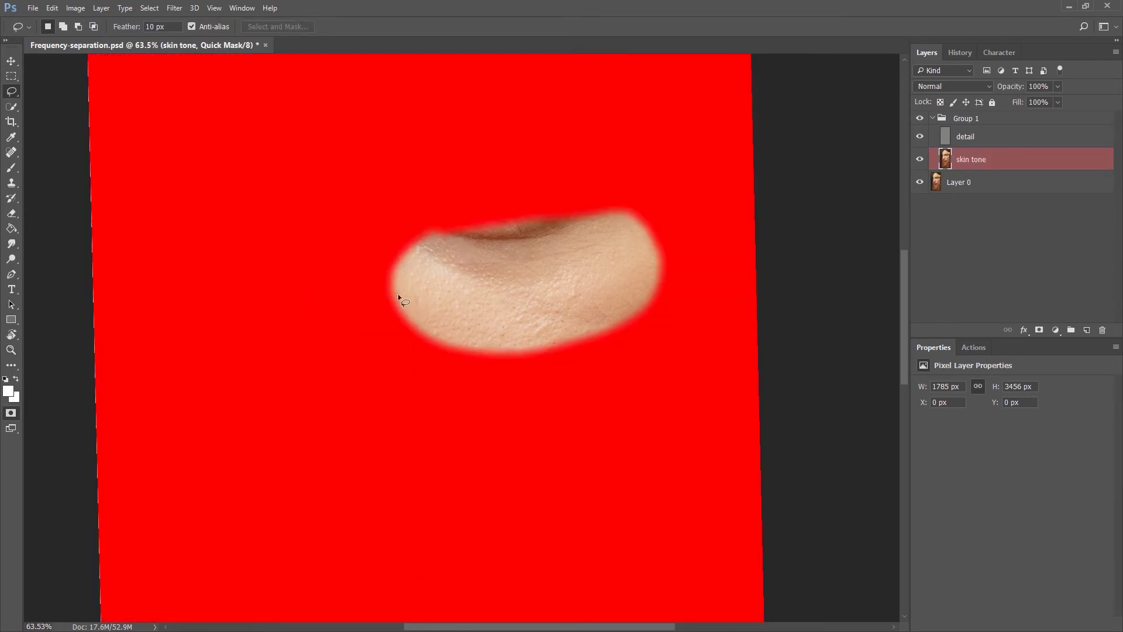
{"action": "key", "text": "z"}
{"action": "left_click_drag", "start_coordinate": [381, 306], "coordinate": [434, 289]}
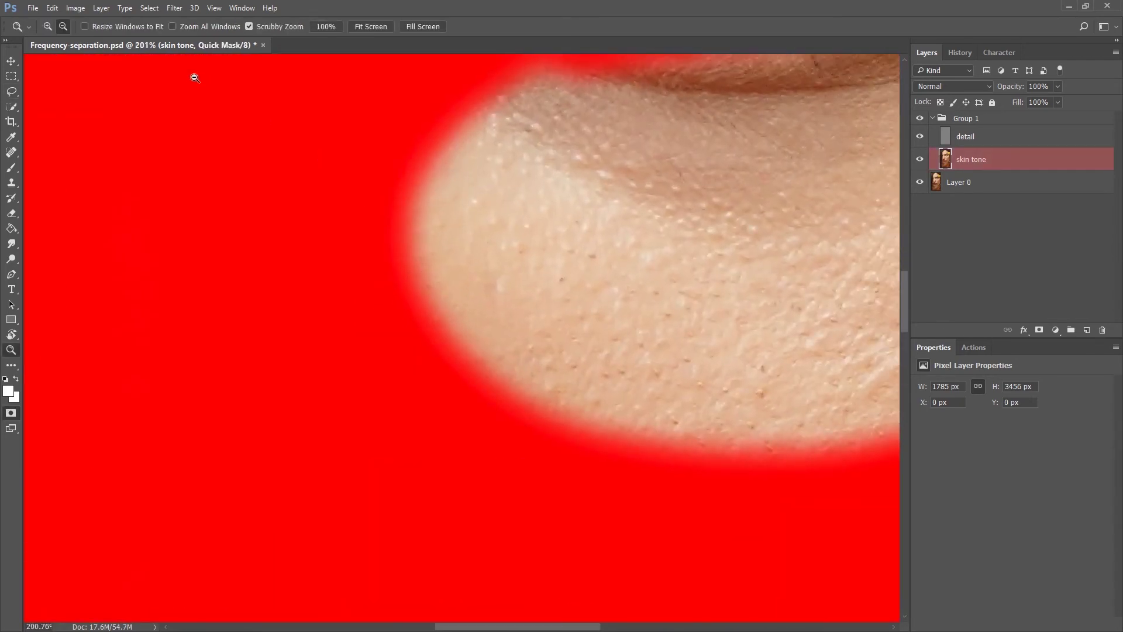
{"action": "key", "text": "l"}
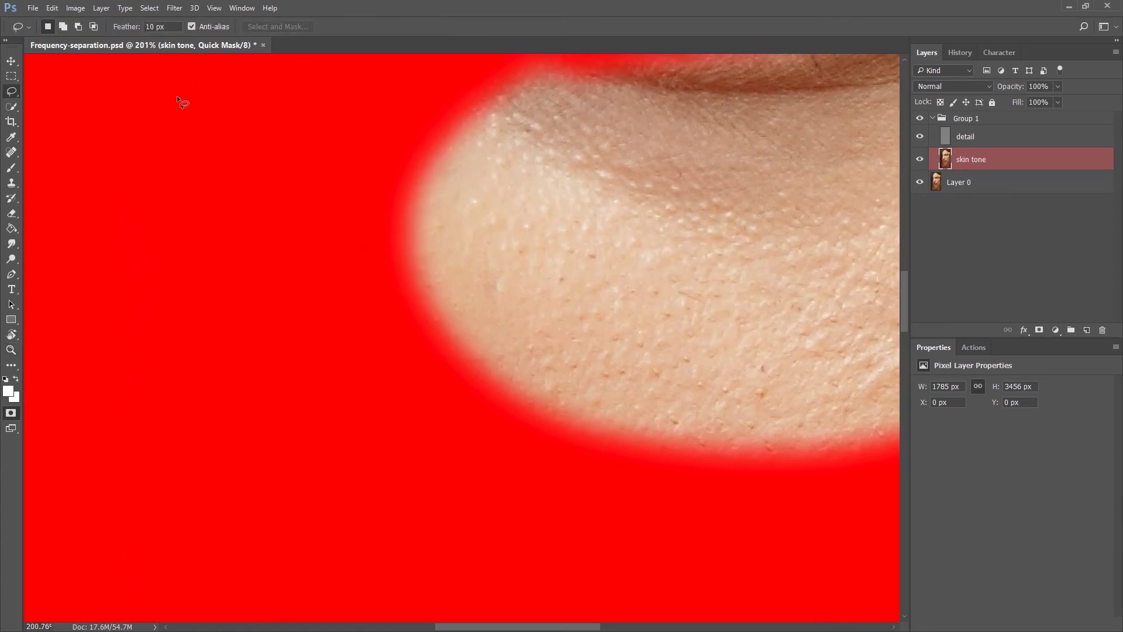
{"action": "key", "text": "z"}
{"action": "key", "text": "q"}
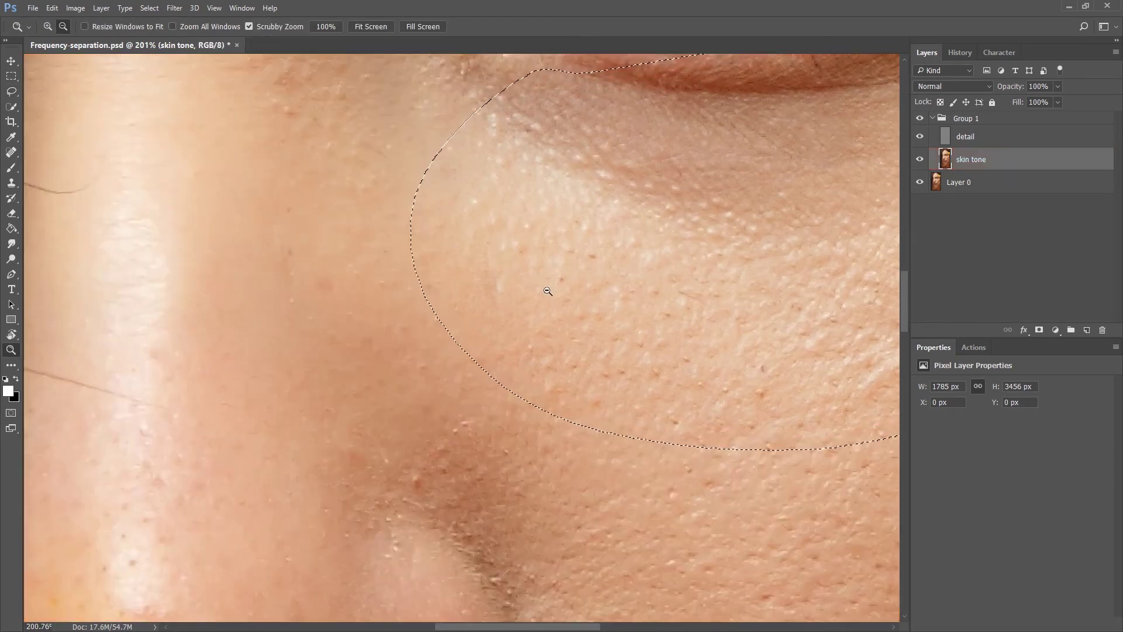
- Zoom out to the whole face and continue the under-eye lasso, dismissing the selection warning
{"action": "left_click_drag", "start_coordinate": [673, 283], "coordinate": [566, 283]}
{"action": "left_click_drag", "start_coordinate": [634, 251], "coordinate": [501, 305]}
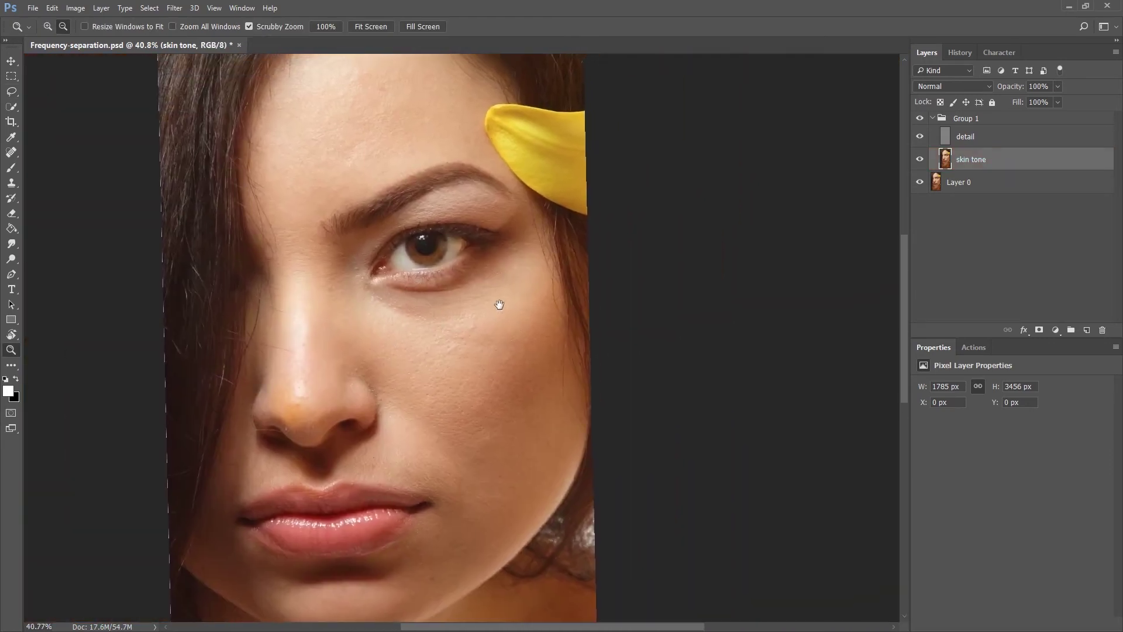
{"action": "key", "text": "l"}
{"action": "left_click_drag", "start_coordinate": [443, 282], "coordinate": [468, 286]}
{"action": "key", "text": "Return"}
{"action": "key", "text": "Return"}
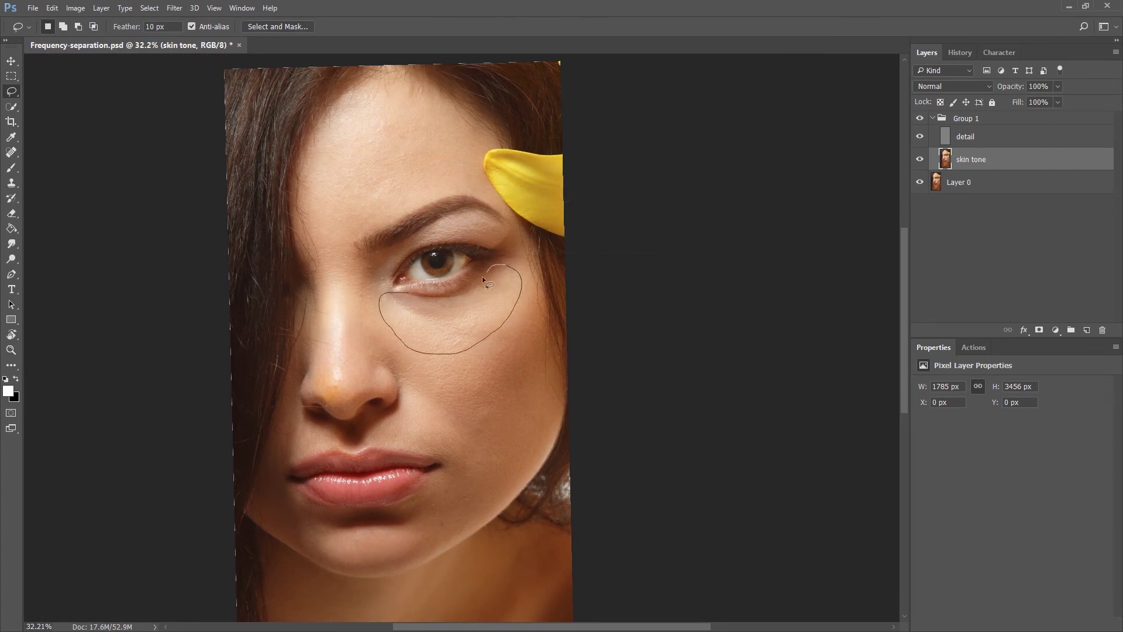
- Close the under-eye selection and open Gaussian Blur, trying radii between 6.0 and 20.8
{"action": "left_click_drag", "start_coordinate": [444, 295], "coordinate": [440, 292]}
{"action": "left_click", "coordinate": [175, 8]}
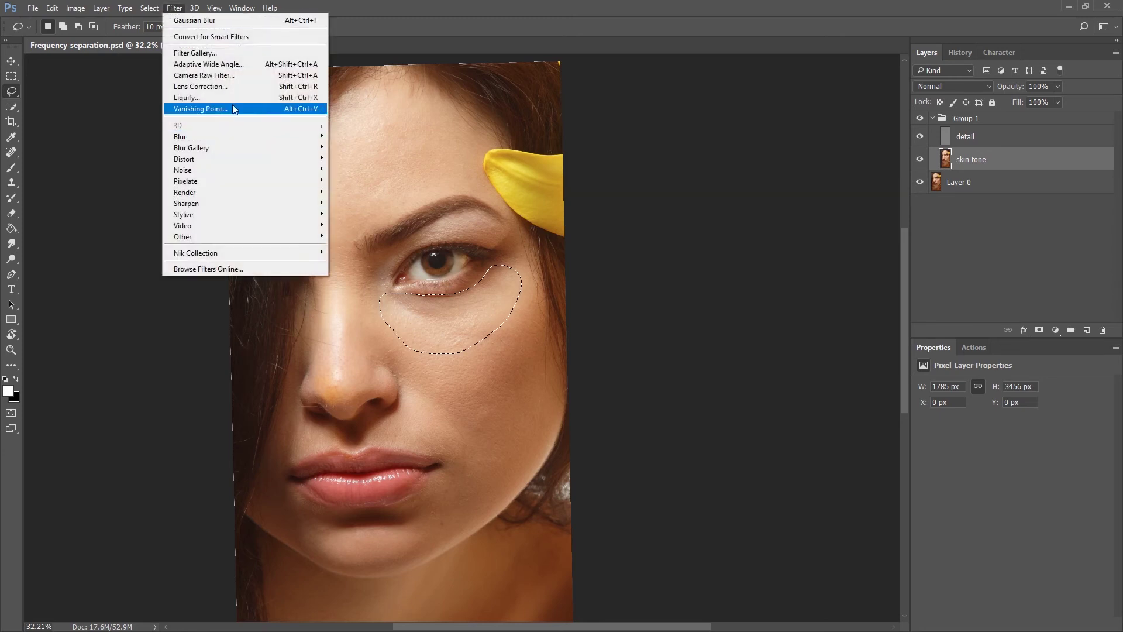
{"action": "mouse_move", "coordinate": [202, 136]}
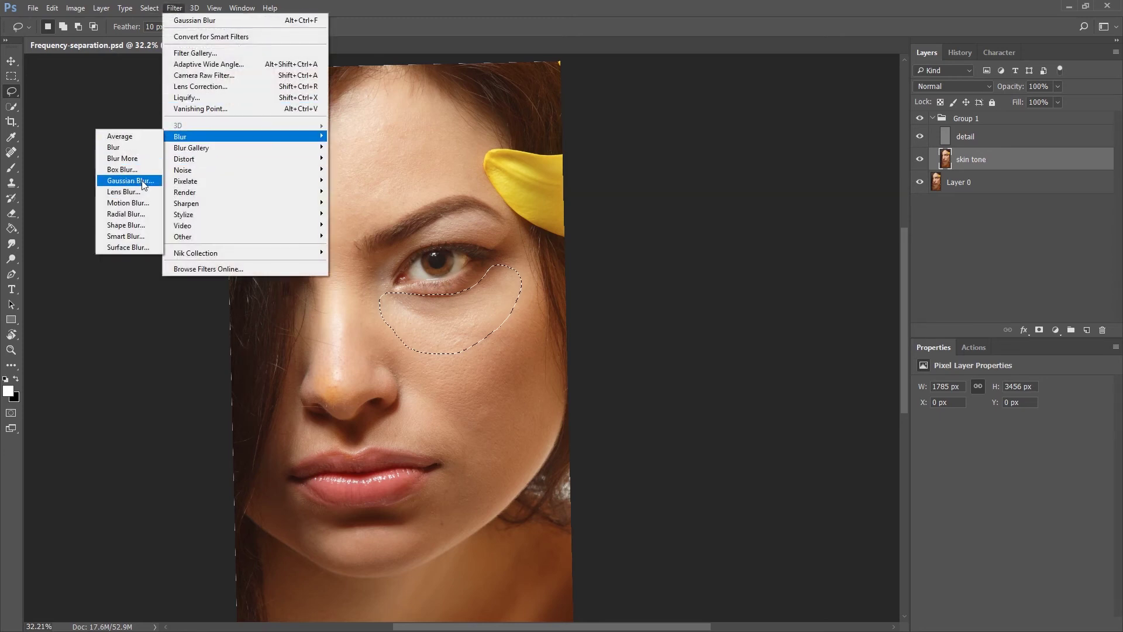
{"action": "left_click", "coordinate": [138, 180]}
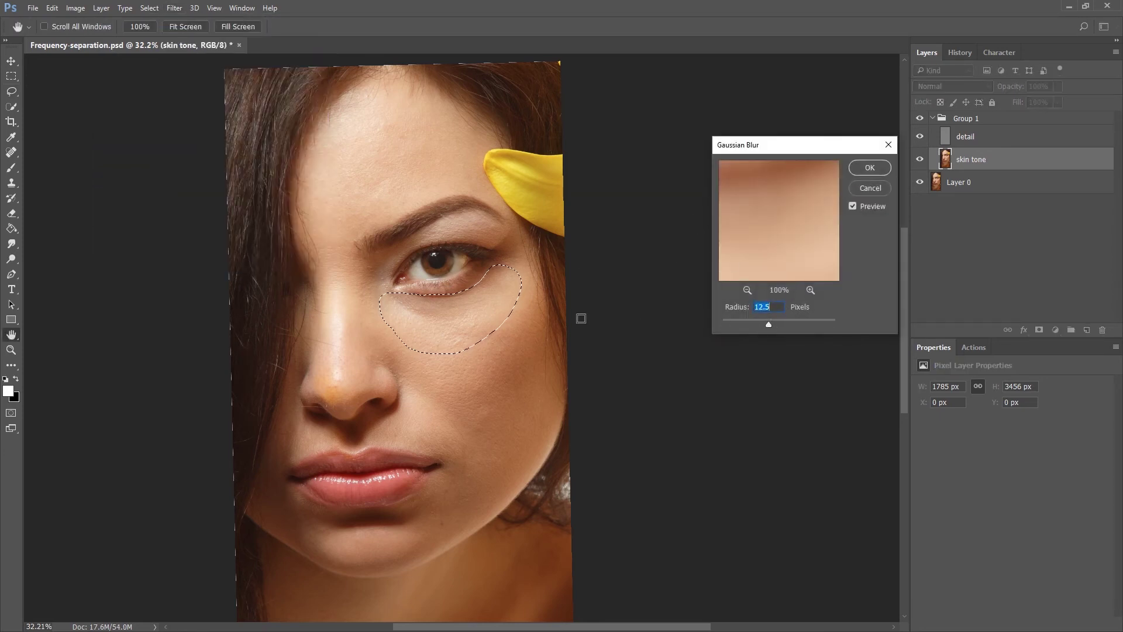
{"action": "left_click_drag", "start_coordinate": [768, 326], "coordinate": [755, 324]}
{"action": "left_click_drag", "start_coordinate": [756, 323], "coordinate": [771, 323]}
- Compare the blur with preview on and off, then apply it at a 25-pixel radius
{"action": "left_click", "coordinate": [852, 206]}
{"action": "left_click", "coordinate": [236, 27]}
{"action": "left_click_drag", "start_coordinate": [538, 158], "coordinate": [392, 341]}
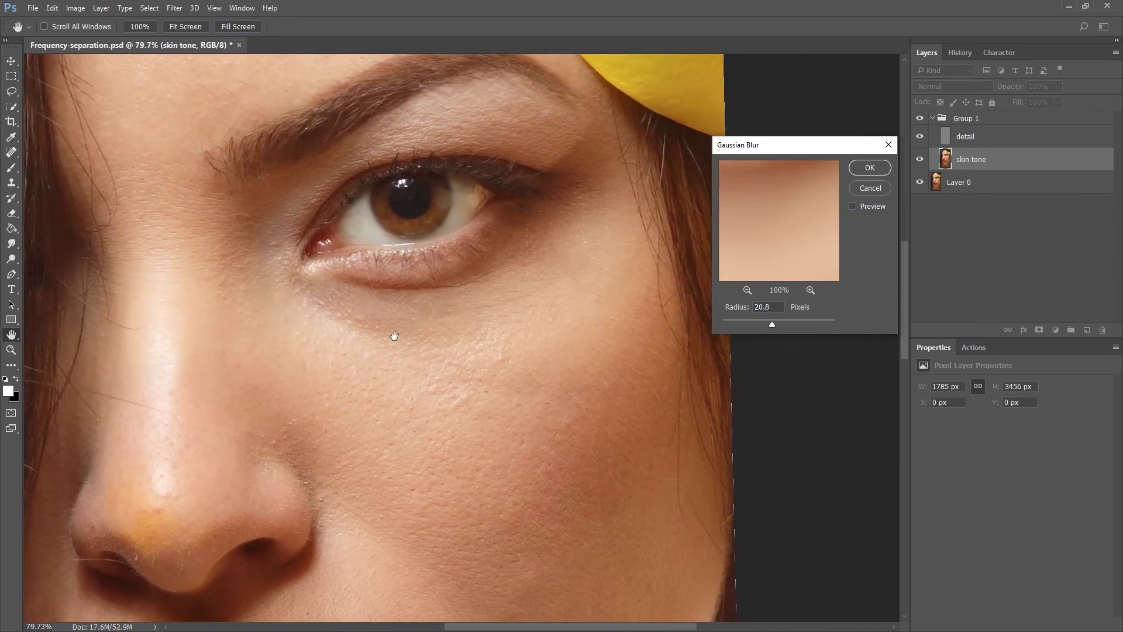
{"action": "left_click", "coordinate": [852, 206]}
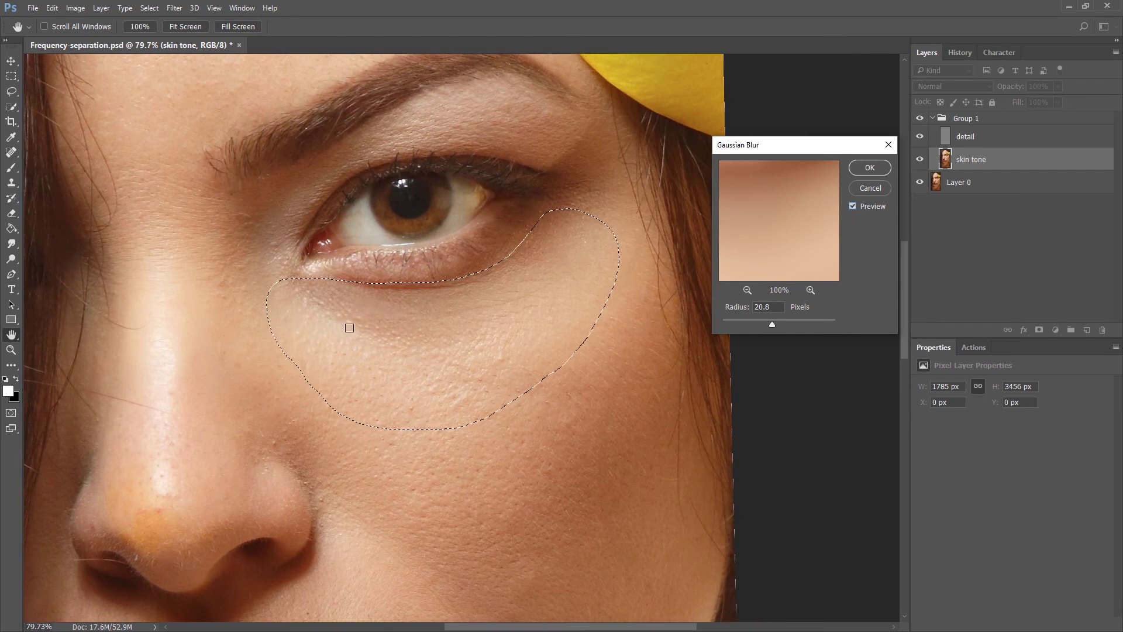
{"action": "left_click", "coordinate": [852, 206]}
{"action": "left_click", "coordinate": [852, 206]}
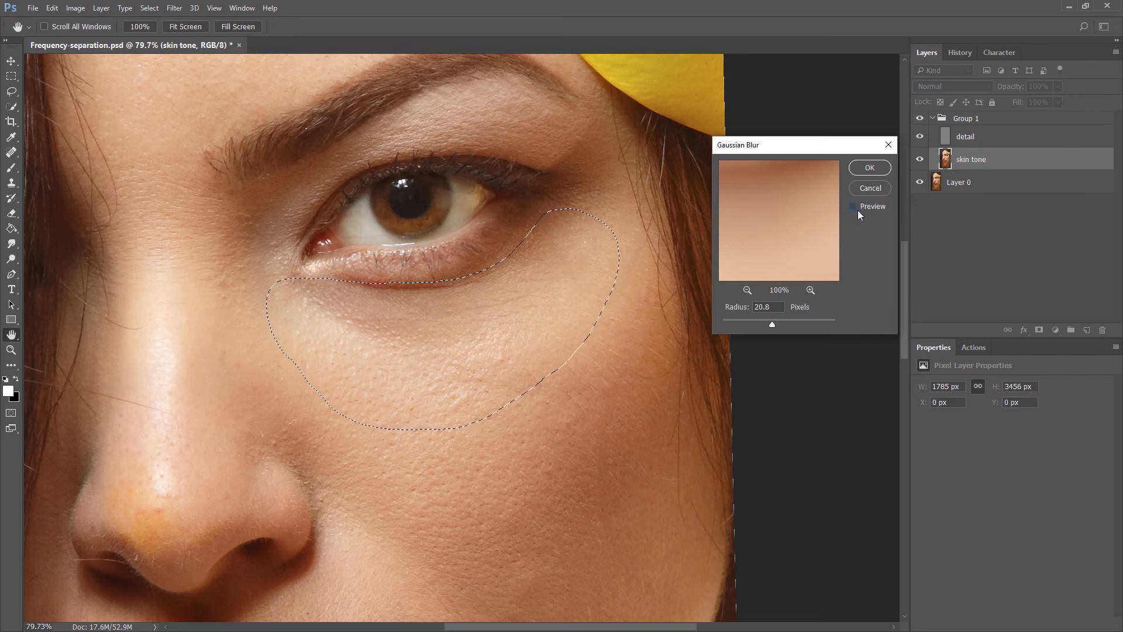
{"action": "mouse_move", "coordinate": [773, 324]}
{"action": "left_mouse_down"}
{"action": "mouse_move", "coordinate": [731, 321]}
{"action": "mouse_move", "coordinate": [774, 323]}
{"action": "left_mouse_up"}
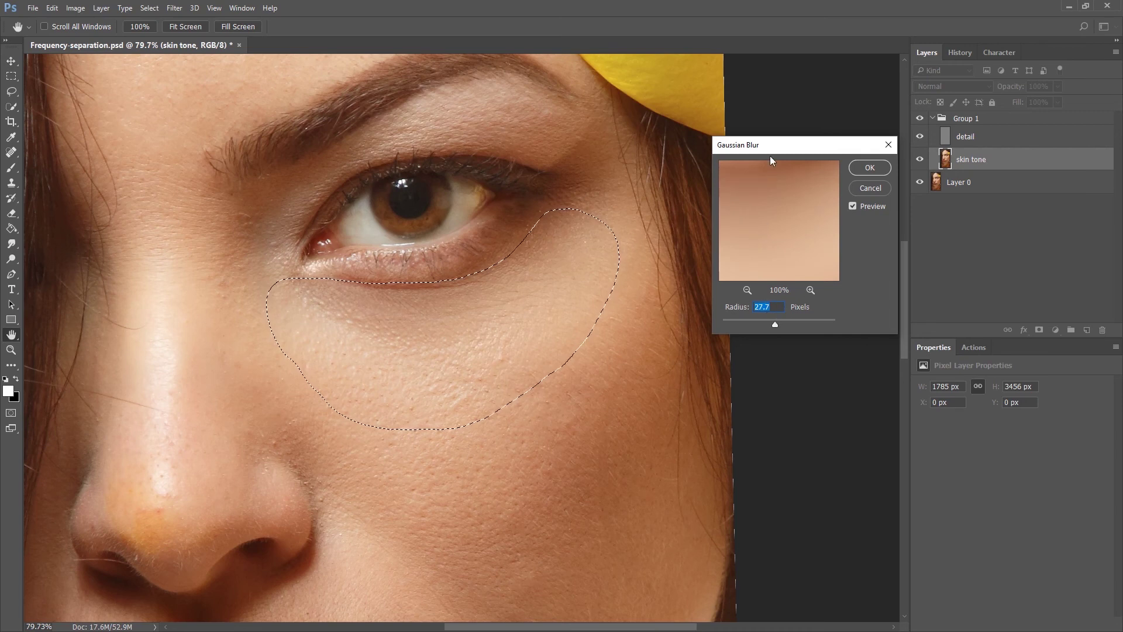
{"action": "type", "text": "25"}
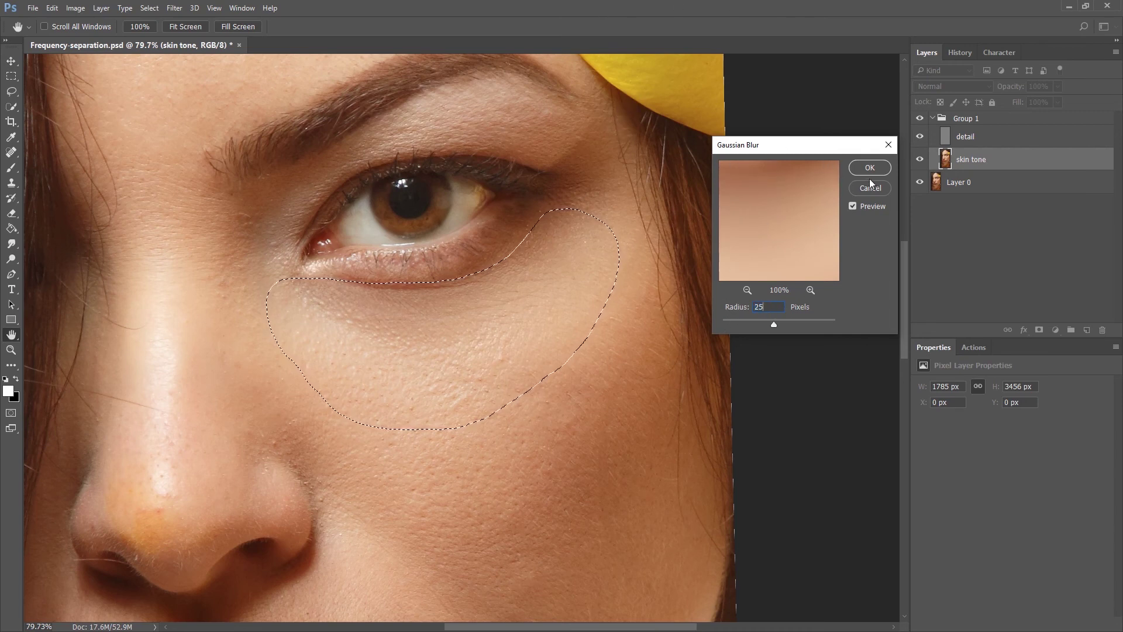
{"action": "left_click", "coordinate": [870, 168]}
- Zoom out and lasso the cheek beside the nose
{"action": "key", "text": "l"}
{"action": "key", "text": "z"}
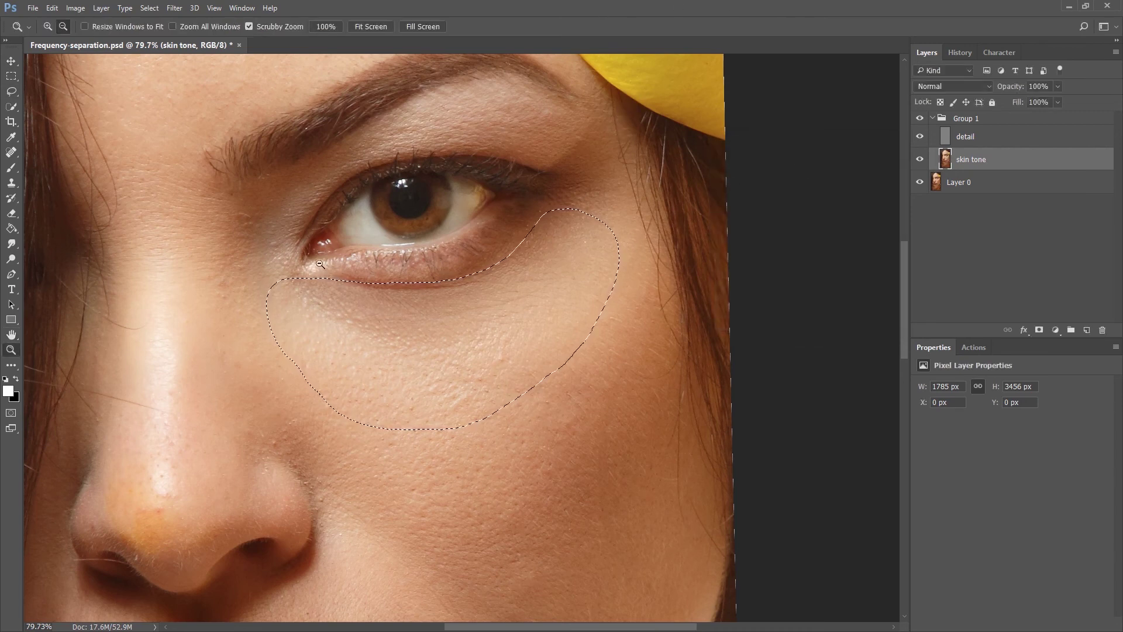
{"action": "left_click_drag", "start_coordinate": [367, 268], "coordinate": [322, 270]}
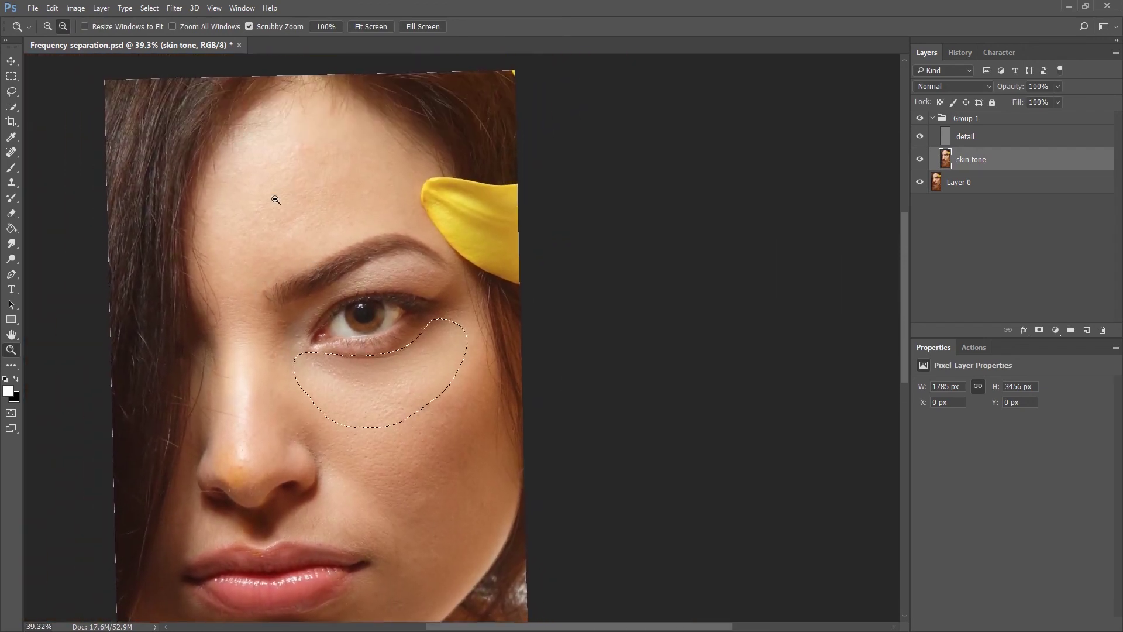
{"action": "key", "text": "l"}
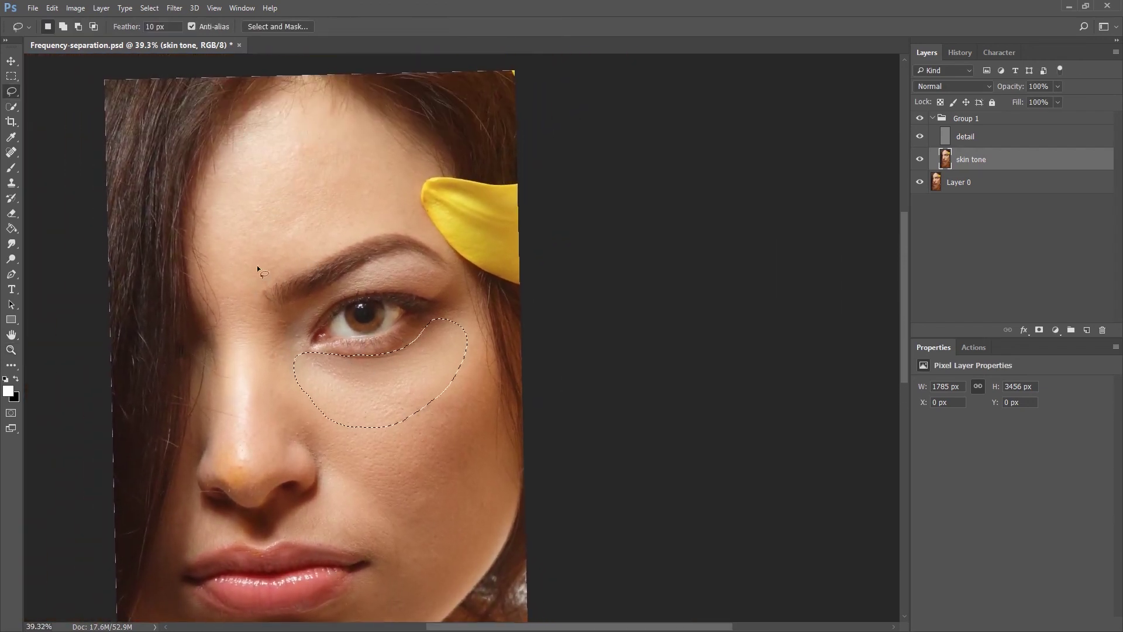
{"action": "scroll", "coordinate": [283, 368], "scroll_direction": "down", "scroll_amount": 5}
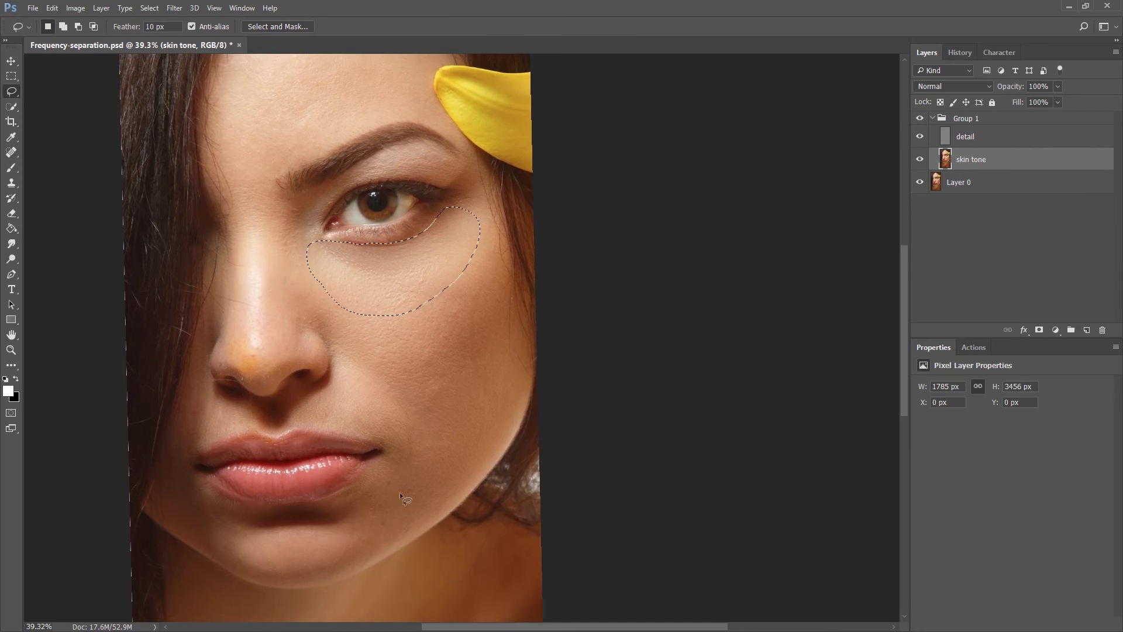
{"action": "left_click_drag", "start_coordinate": [305, 269], "coordinate": [303, 318]}
{"action": "left_click_drag", "start_coordinate": [333, 363], "coordinate": [375, 389]}
{"action": "left_click_drag", "start_coordinate": [364, 288], "coordinate": [329, 280]}
- Apply the 25-pixel Gaussian Blur to that cheek and deselect
{"action": "left_click", "coordinate": [174, 8]}
{"action": "mouse_move", "coordinate": [202, 136]}
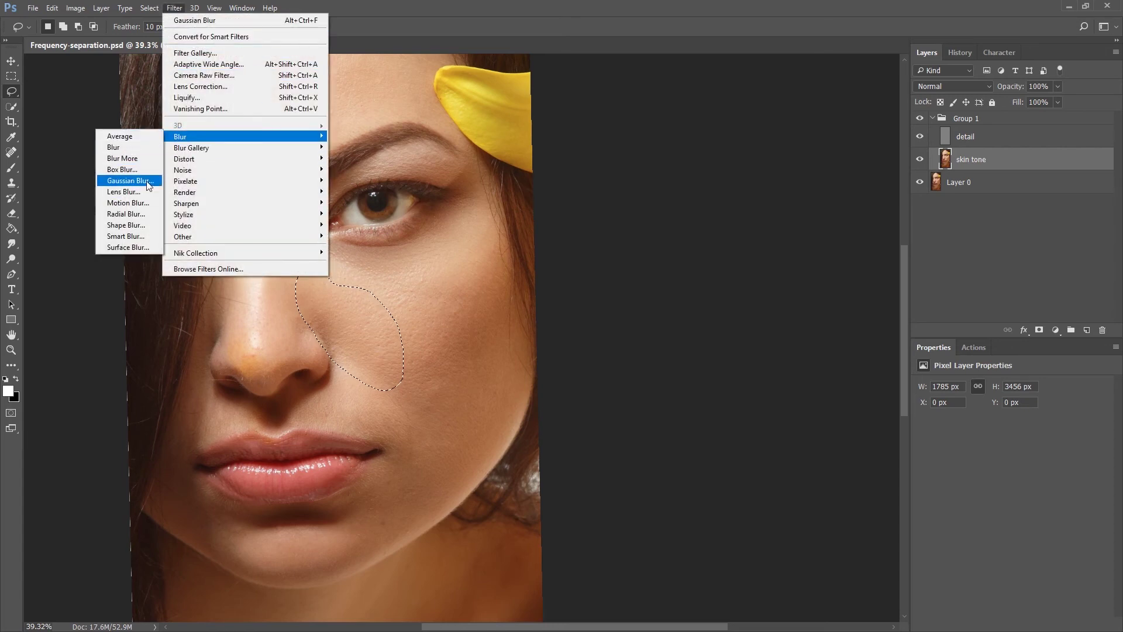
{"action": "left_click", "coordinate": [130, 180]}
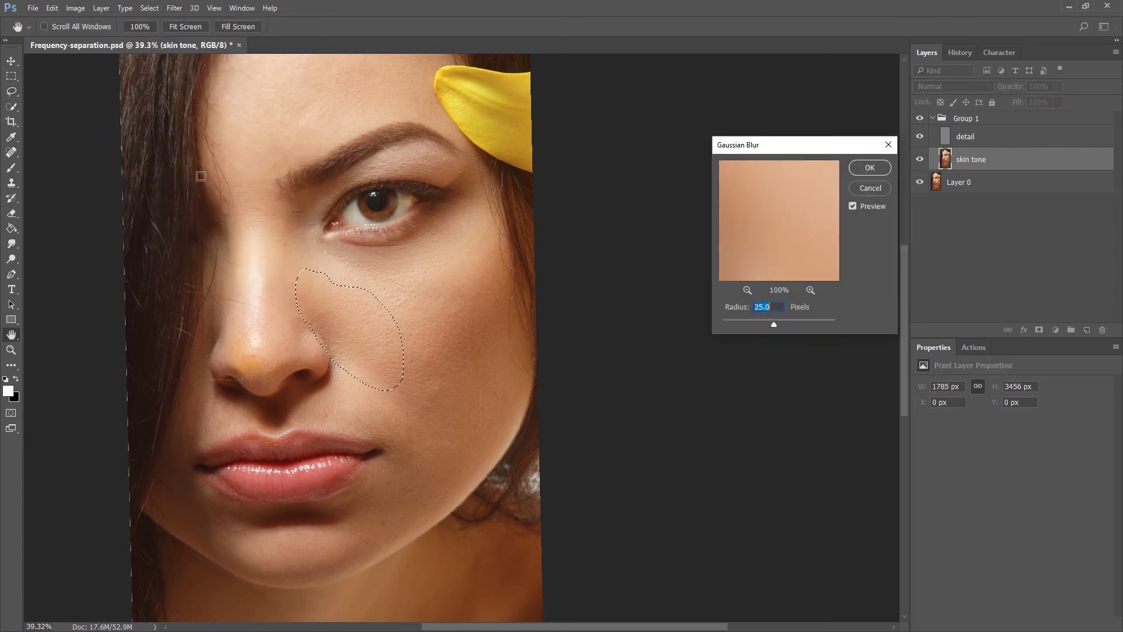
{"action": "left_click", "coordinate": [870, 170]}
{"action": "key", "text": "ctrl+d"}
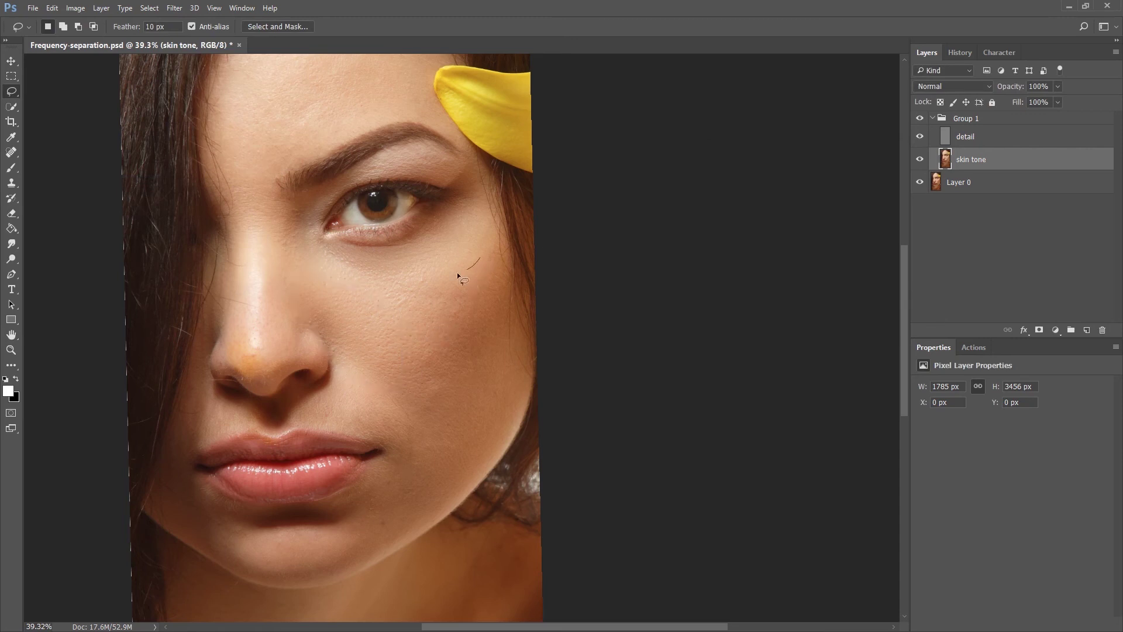
- Outline a skin patch on the other cheek and reapply the last blur to it
{"action": "left_click_drag", "start_coordinate": [512, 295], "coordinate": [513, 291]}
{"action": "left_click", "coordinate": [175, 7]}
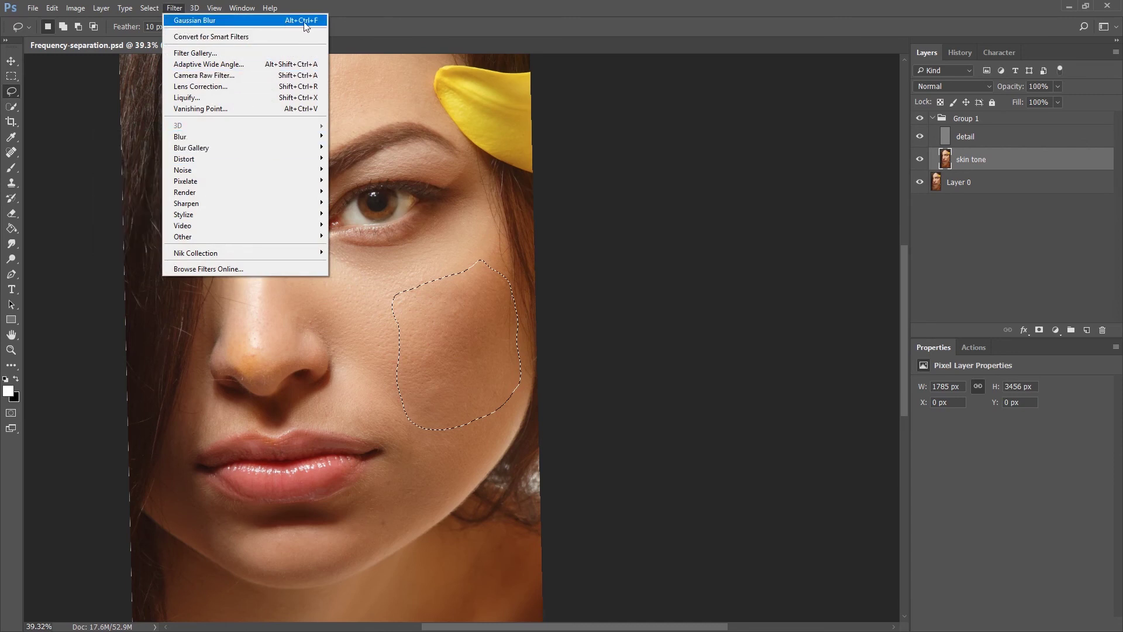
{"action": "left_click", "coordinate": [374, 4]}
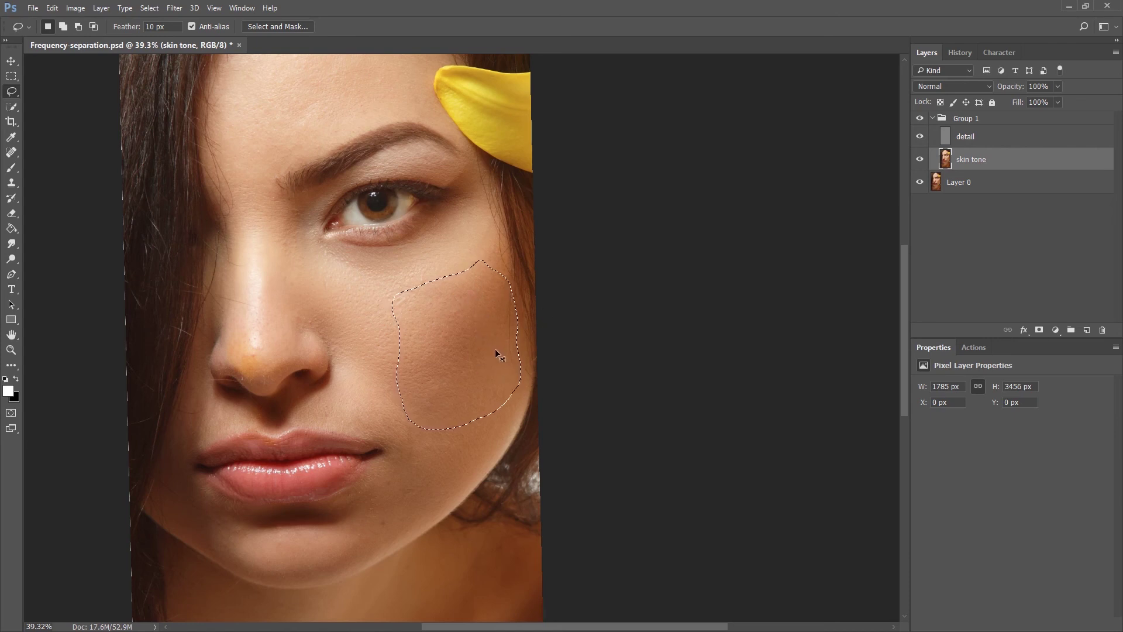
{"action": "left_click_drag", "start_coordinate": [365, 396], "coordinate": [378, 302]}
- Lasso skin patches beside the nose and mouth, along the jaw and chin, and above the lip
{"action": "left_click_drag", "start_coordinate": [345, 248], "coordinate": [346, 261]}
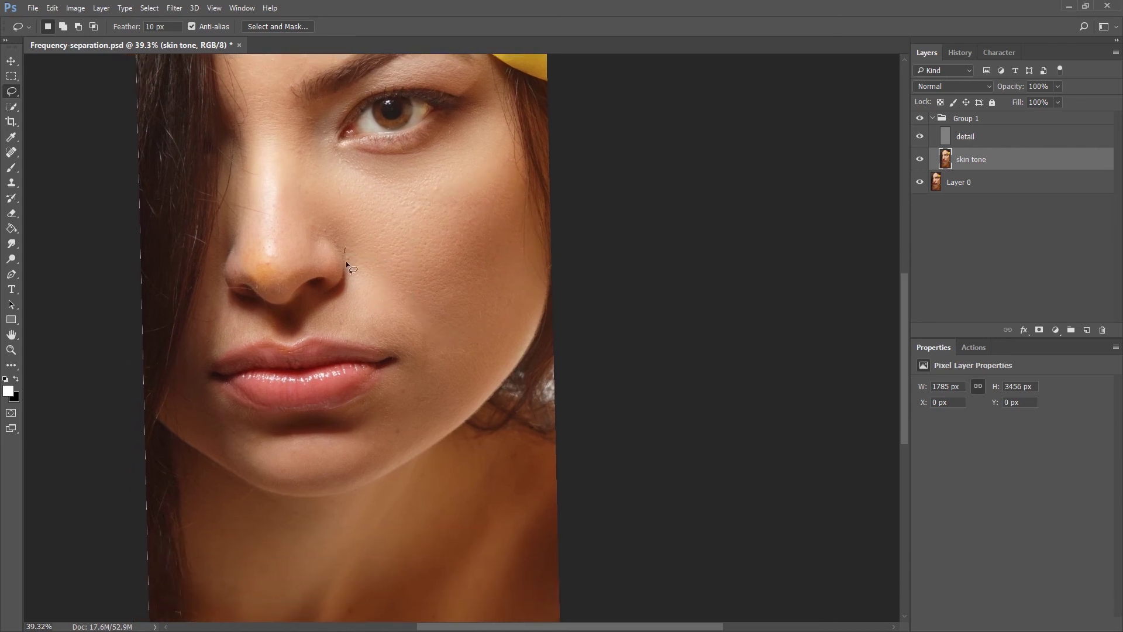
{"action": "left_click_drag", "start_coordinate": [429, 354], "coordinate": [459, 236]}
{"action": "left_click_drag", "start_coordinate": [500, 366], "coordinate": [502, 363]}
{"action": "left_click_drag", "start_coordinate": [281, 487], "coordinate": [388, 440]}
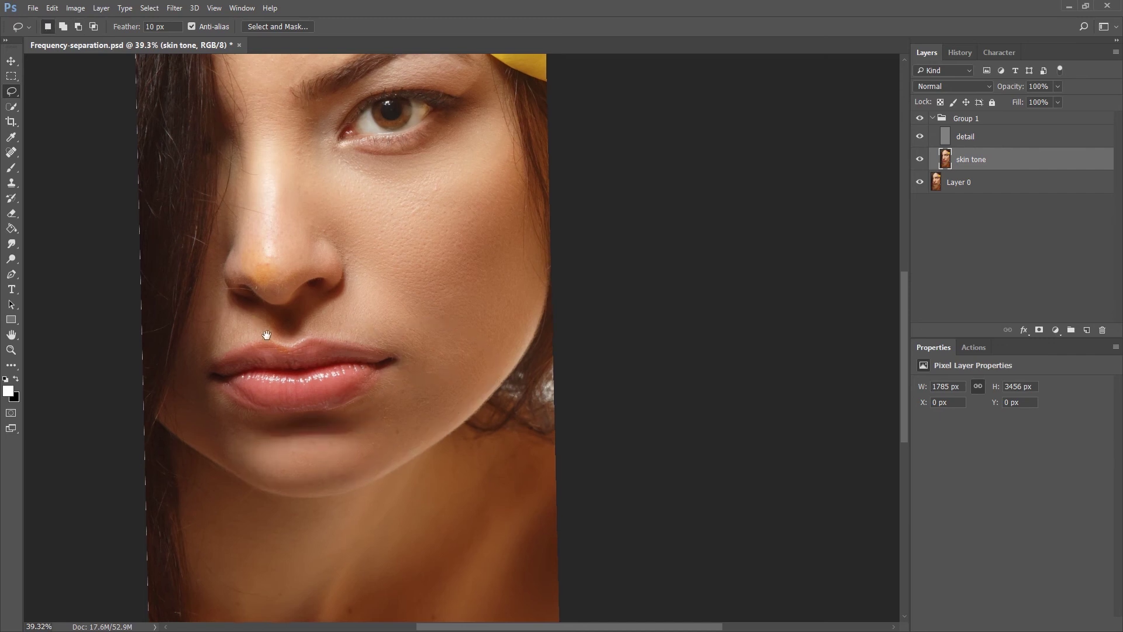
{"action": "left_click_drag", "start_coordinate": [250, 323], "coordinate": [272, 331]}
{"action": "left_click_drag", "start_coordinate": [267, 372], "coordinate": [246, 345]}
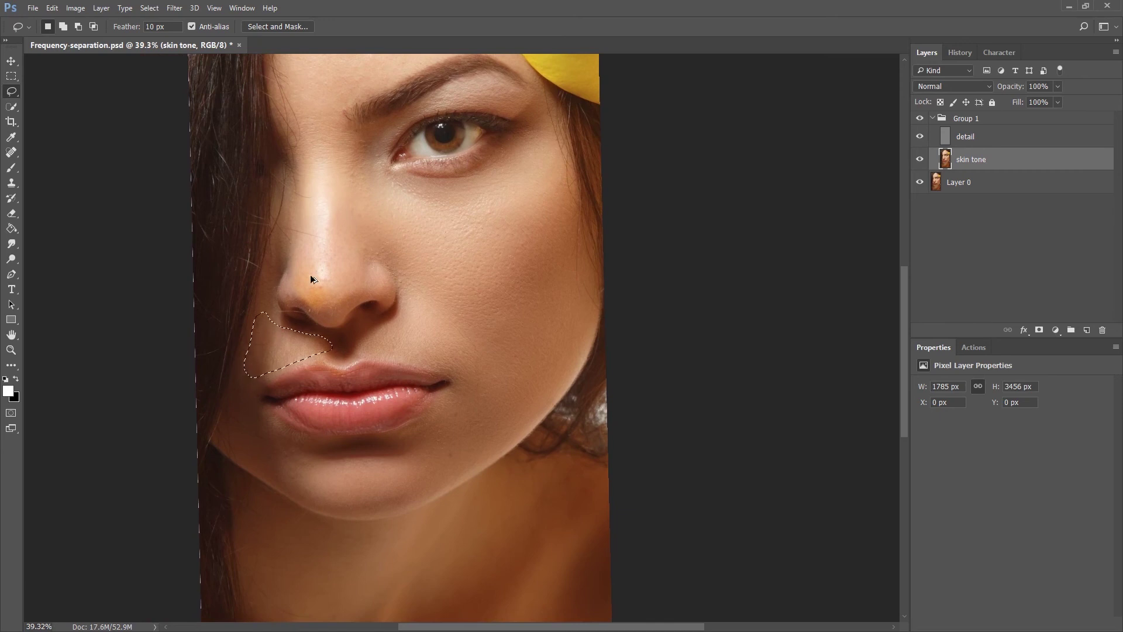
- Lasso the forehead skin along the hairline and just above the eyebrow
{"action": "left_click_drag", "start_coordinate": [310, 175], "coordinate": [306, 389]}
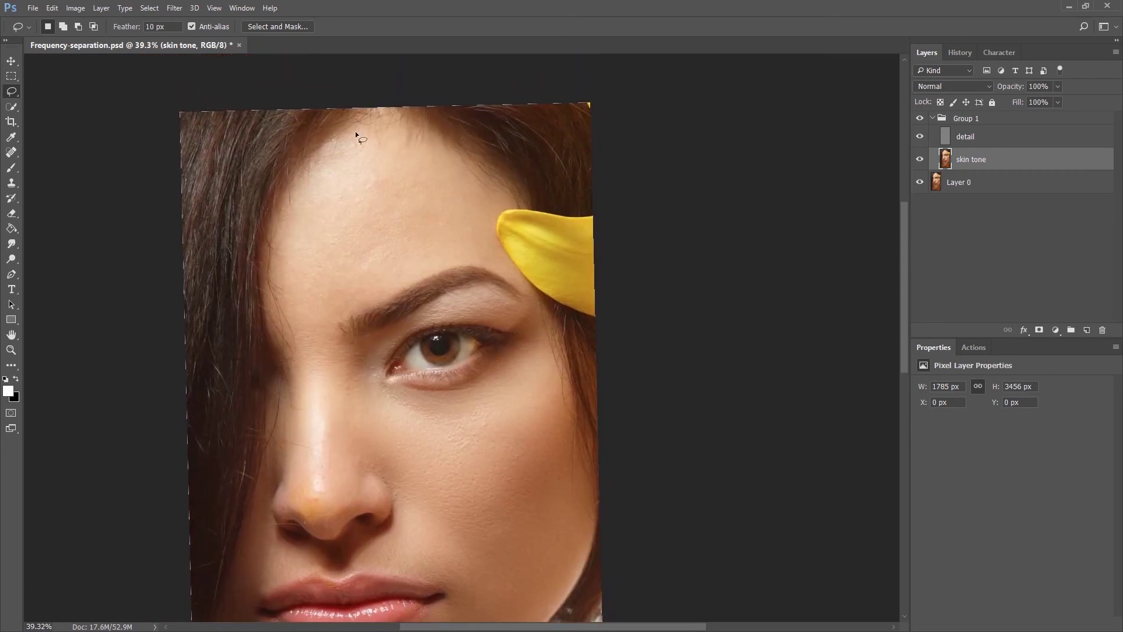
{"action": "left_click_drag", "start_coordinate": [356, 201], "coordinate": [346, 248]}
{"action": "left_click_drag", "start_coordinate": [277, 240], "coordinate": [270, 346]}
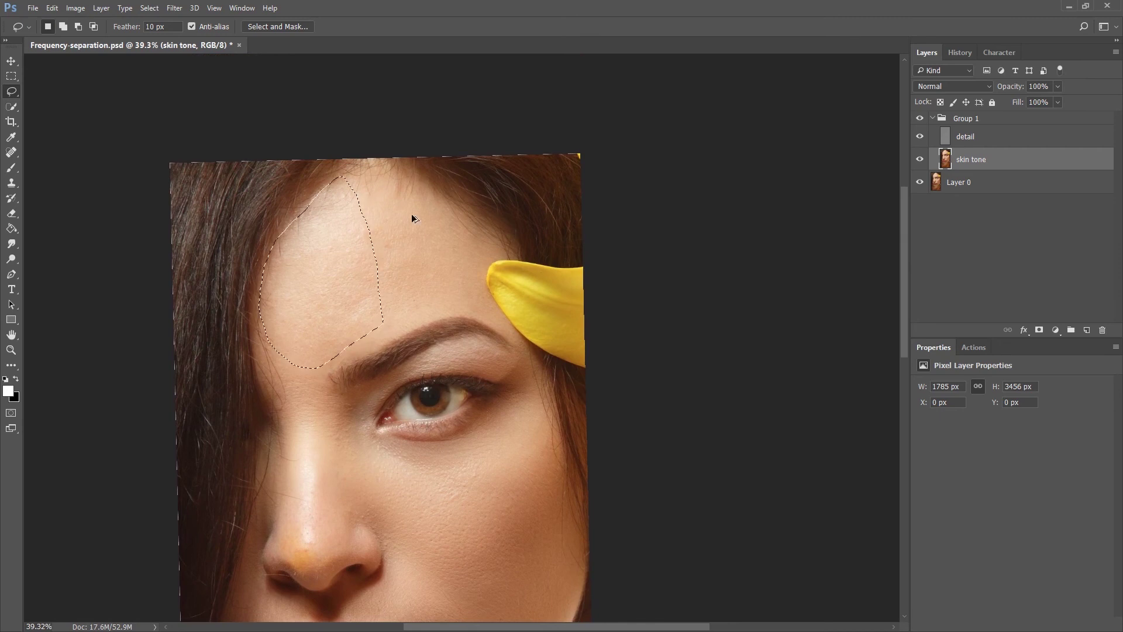
{"action": "left_click_drag", "start_coordinate": [379, 295], "coordinate": [377, 176]}
{"action": "left_click_drag", "start_coordinate": [479, 236], "coordinate": [380, 176]}
{"action": "scroll", "coordinate": [313, 268], "scroll_direction": "down", "scroll_amount": 3}
{"action": "mouse_move", "coordinate": [500, 260]}
{"action": "left_mouse_down"}
{"action": "mouse_move", "coordinate": [481, 263]}
{"action": "mouse_move", "coordinate": [495, 262]}
{"action": "left_mouse_up"}
{"action": "scroll", "coordinate": [345, 391], "scroll_direction": "down", "scroll_amount": 2}
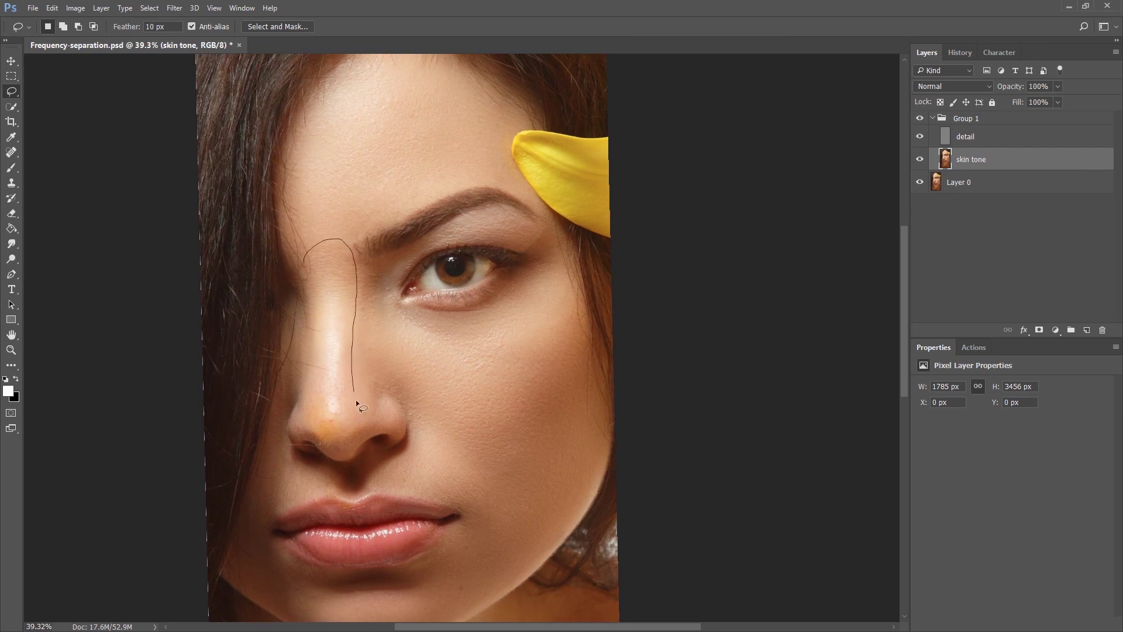
- Outline the skin beside the nose, zoom out past full view, and collapse Group 1
{"action": "left_click_drag", "start_coordinate": [308, 341], "coordinate": [310, 345]}
{"action": "left_click_drag", "start_coordinate": [392, 268], "coordinate": [368, 275]}
{"action": "left_click_drag", "start_coordinate": [400, 345], "coordinate": [389, 272]}
{"action": "key", "text": "m"}
{"action": "key", "text": "z"}
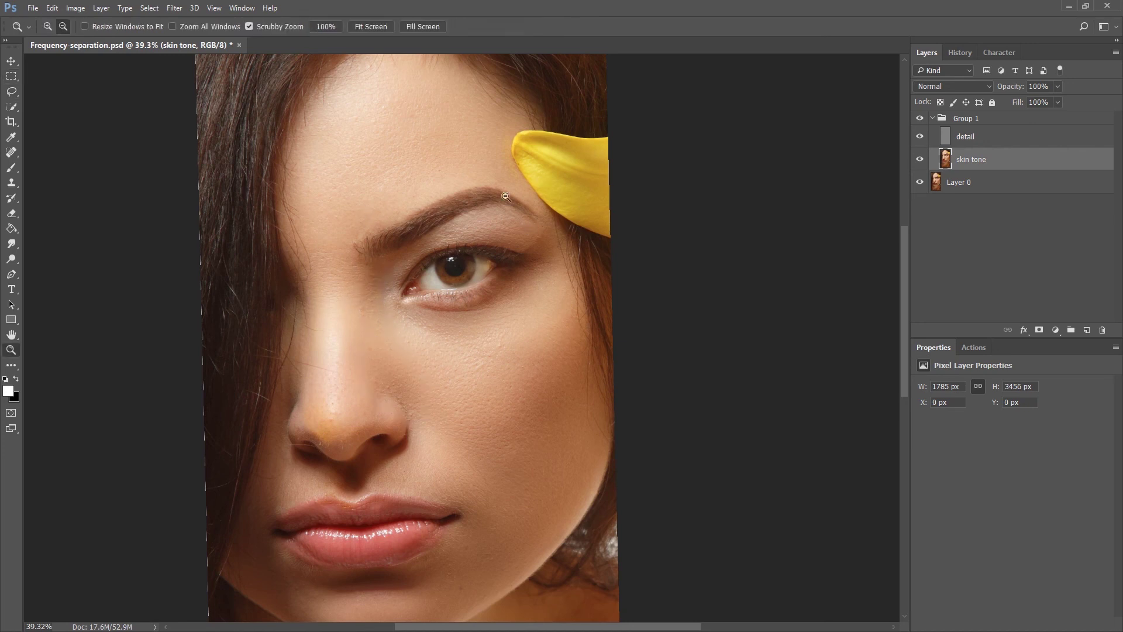
{"action": "left_click", "coordinate": [370, 24]}
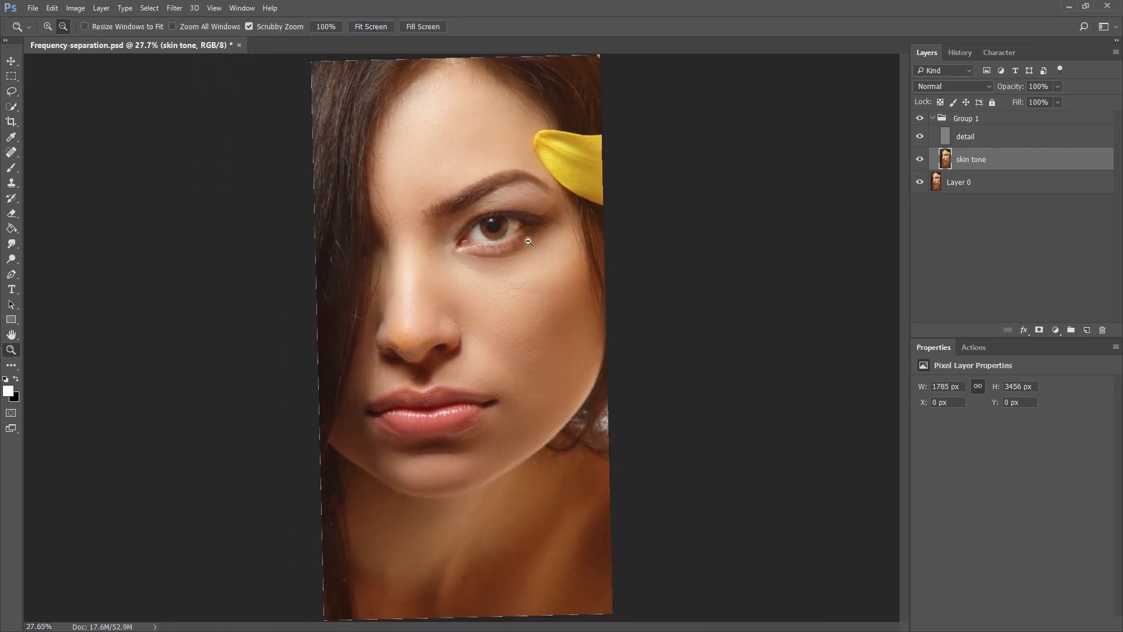
{"action": "key", "text": "ctrl+minus"}
{"action": "key", "text": "ctrl+minus"}
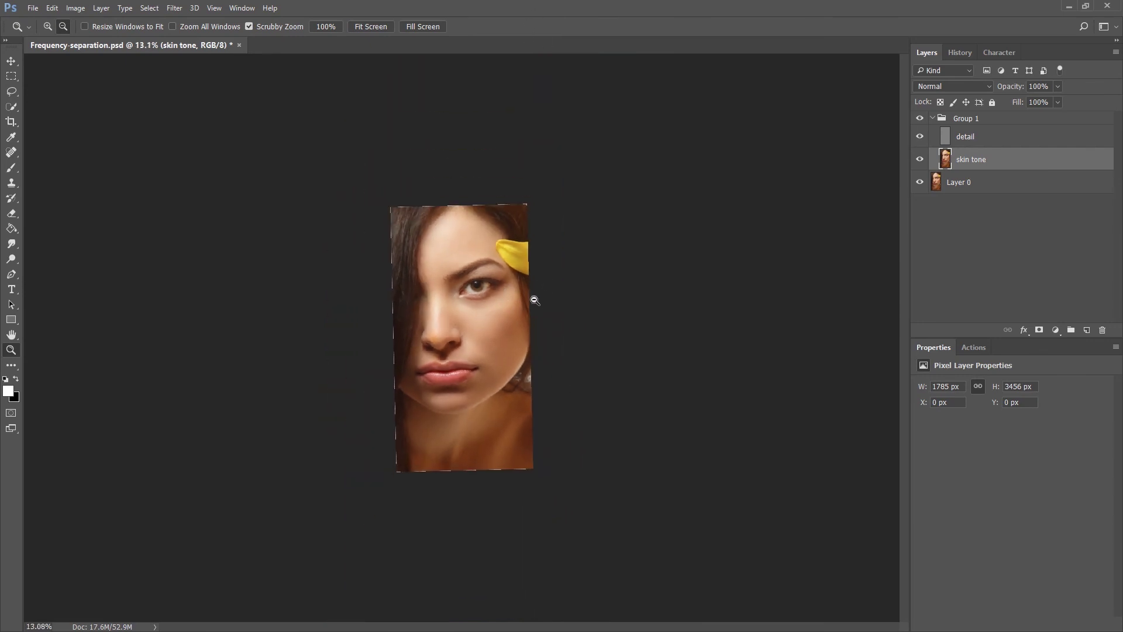
{"action": "left_click", "coordinate": [932, 118]}
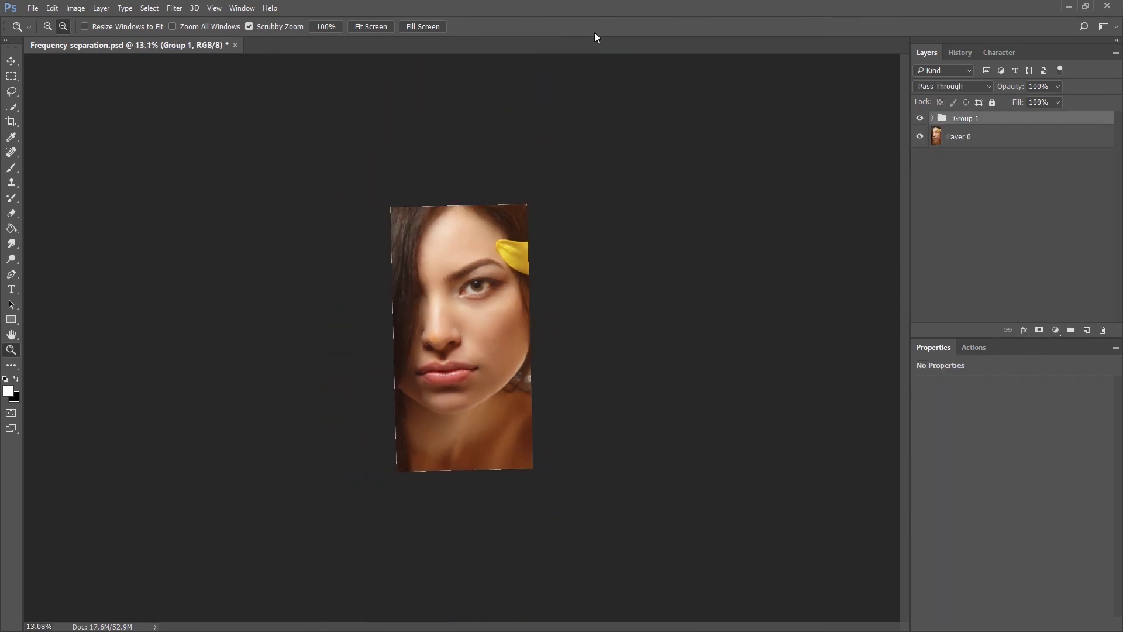
{"action": "key", "text": "ctrl+plus"}
{"action": "left_click", "coordinate": [919, 118]}
{"action": "left_click_drag", "start_coordinate": [466, 342], "coordinate": [703, 208]}
{"action": "left_click", "coordinate": [917, 119]}
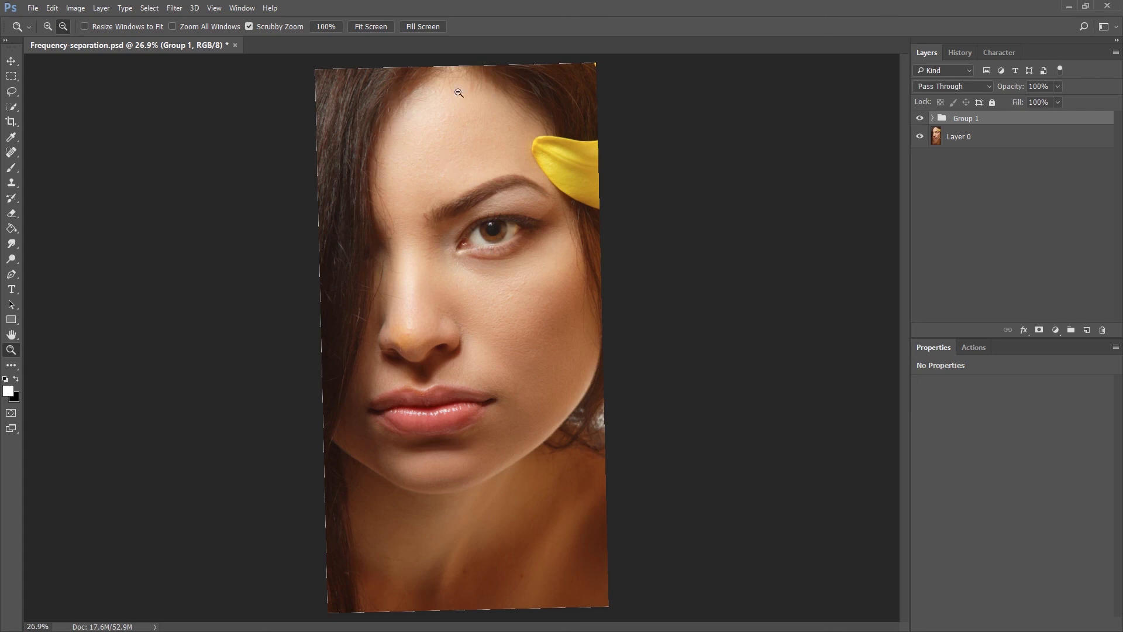
{"action": "left_click", "coordinate": [919, 119]}
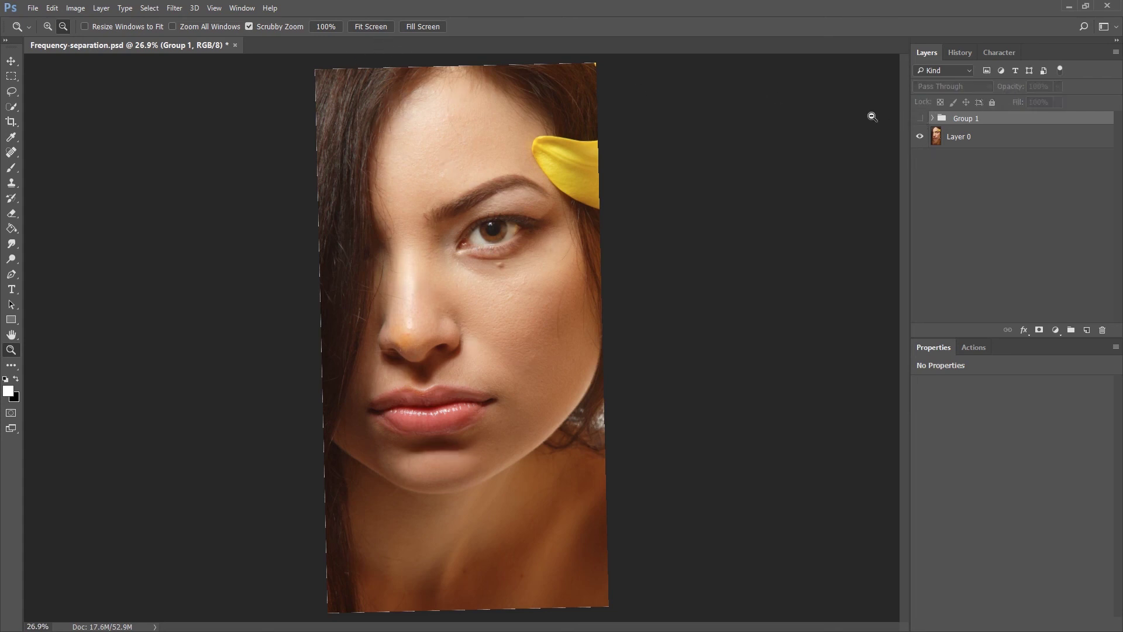
{"action": "left_click", "coordinate": [919, 119]}
{"action": "left_click", "coordinate": [919, 118]}
{"action": "left_click", "coordinate": [919, 119]}
{"action": "left_click", "coordinate": [932, 118]}
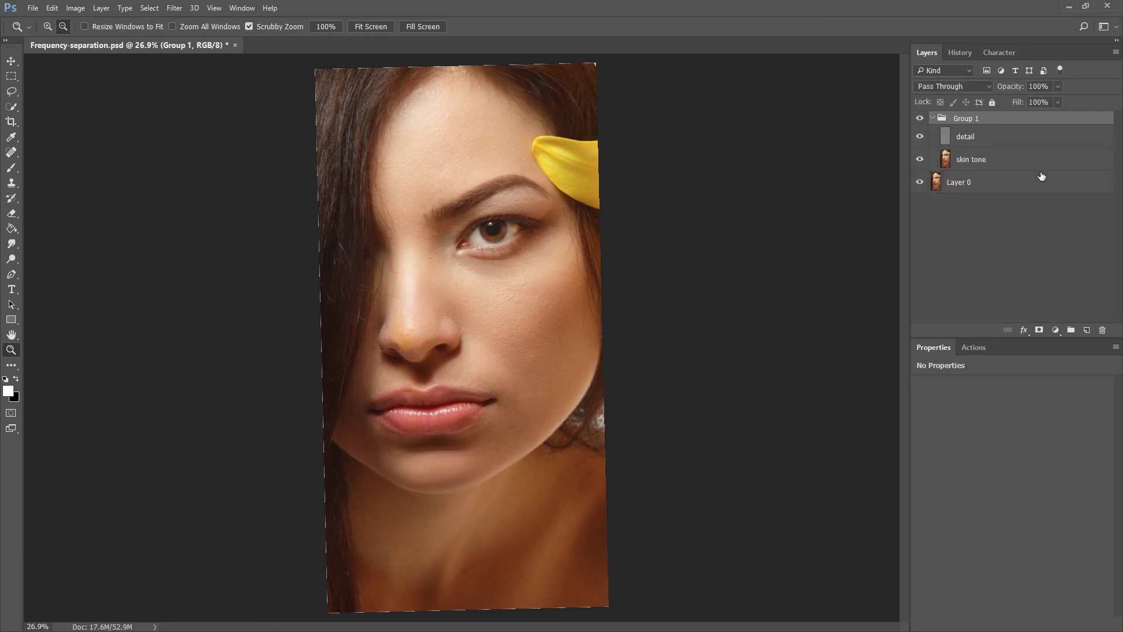
{"action": "left_click", "coordinate": [996, 162]}
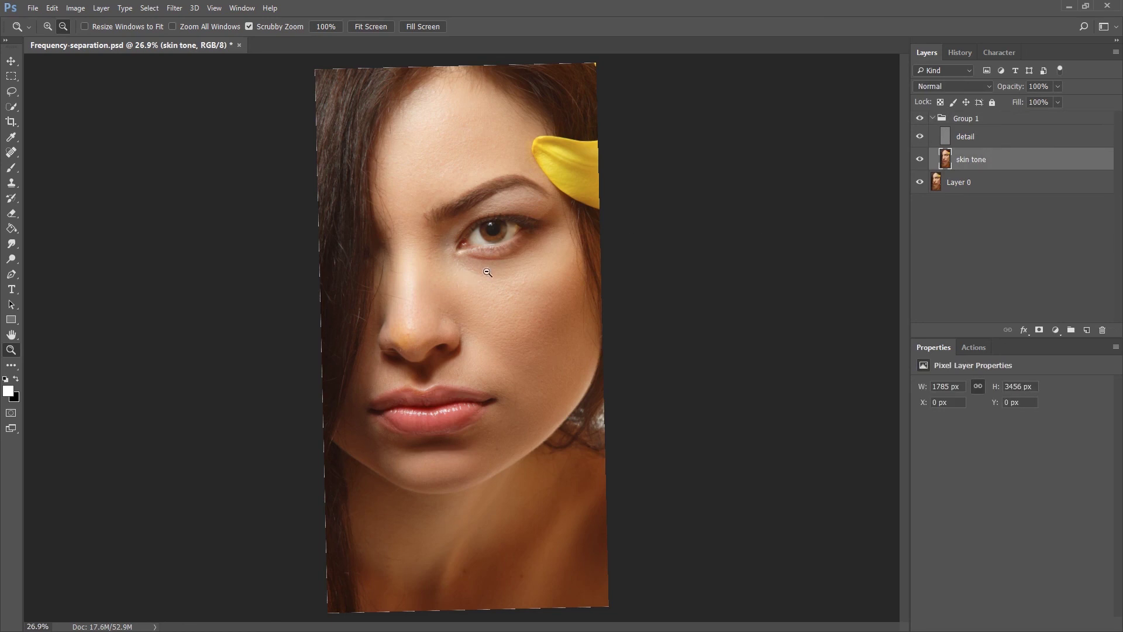
{"action": "left_click", "coordinate": [920, 118]}
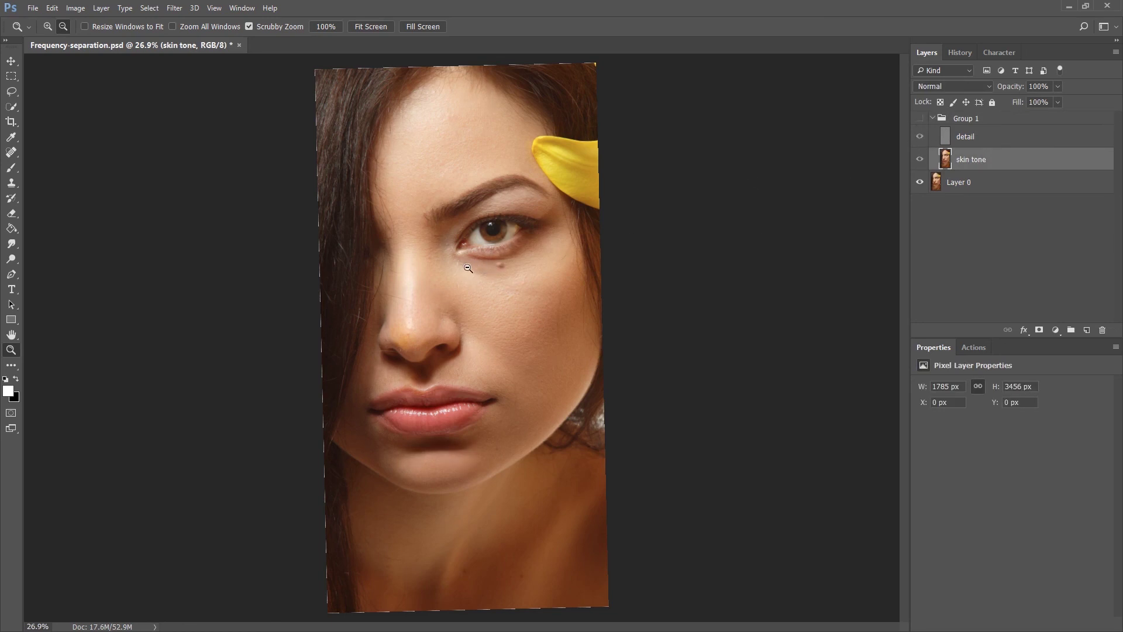
{"action": "left_click", "coordinate": [920, 118]}
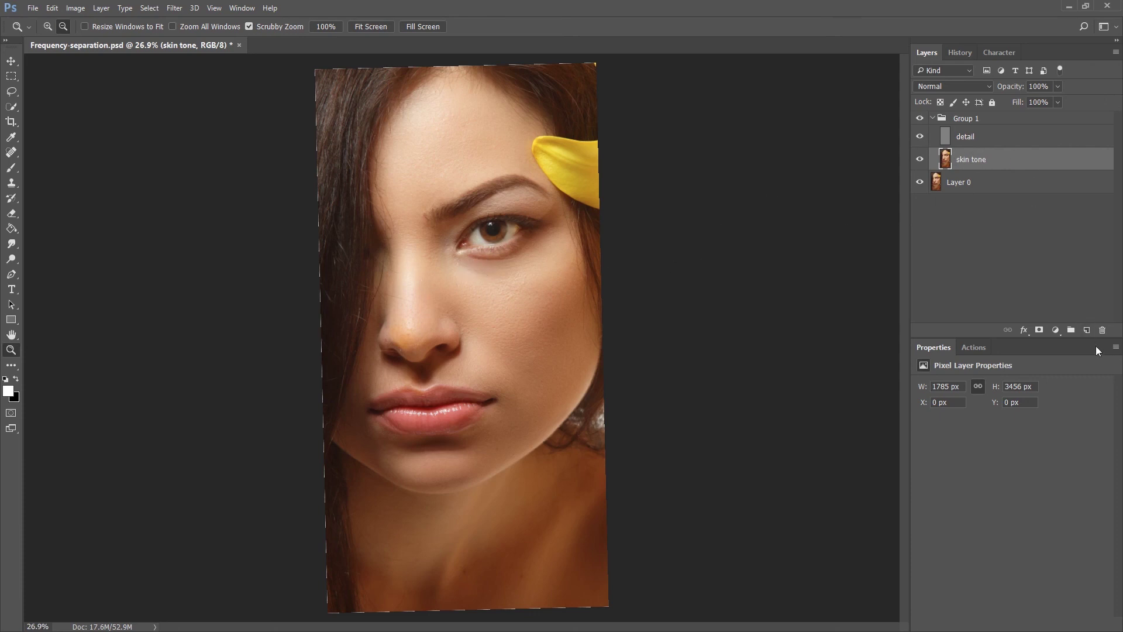
{"action": "left_click", "coordinate": [1085, 331]}
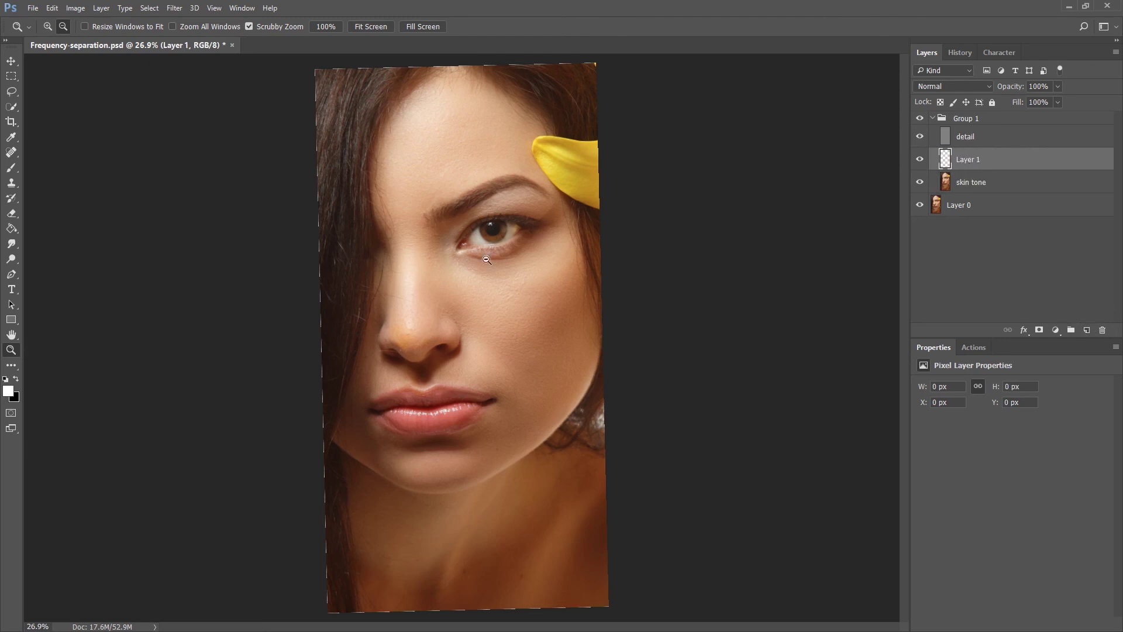
- Switch to the Clone Stamp with a smaller brush and Flow set to 5%
{"action": "scroll", "coordinate": [490, 287], "scroll_direction": "up", "scroll_amount": 2, "text": "alt"}
{"action": "scroll", "coordinate": [490, 285], "scroll_direction": "up", "scroll_amount": 1, "text": "alt"}
{"action": "key", "text": "s"}
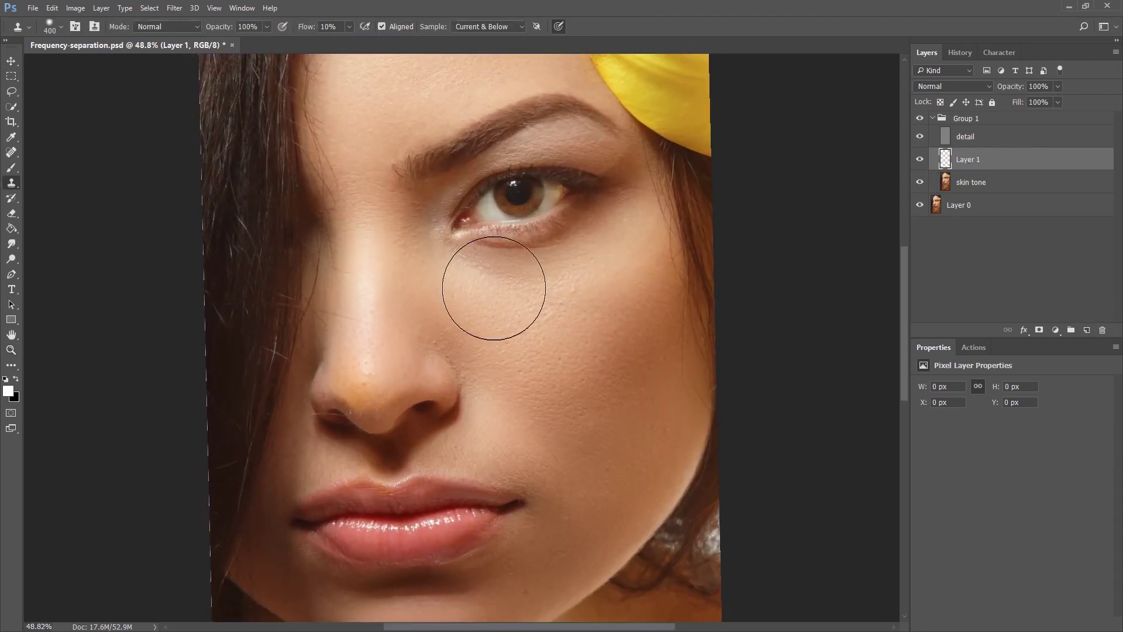
{"action": "key", "text": "bracketleft"}
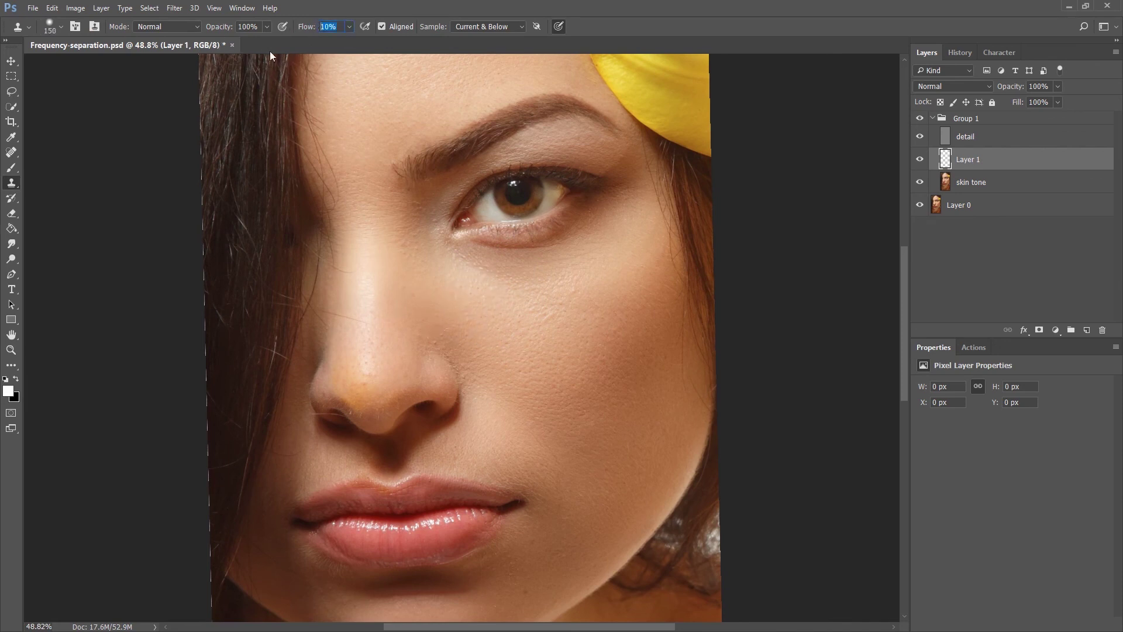
{"action": "type", "text": "0"}
{"action": "key", "text": "Return"}
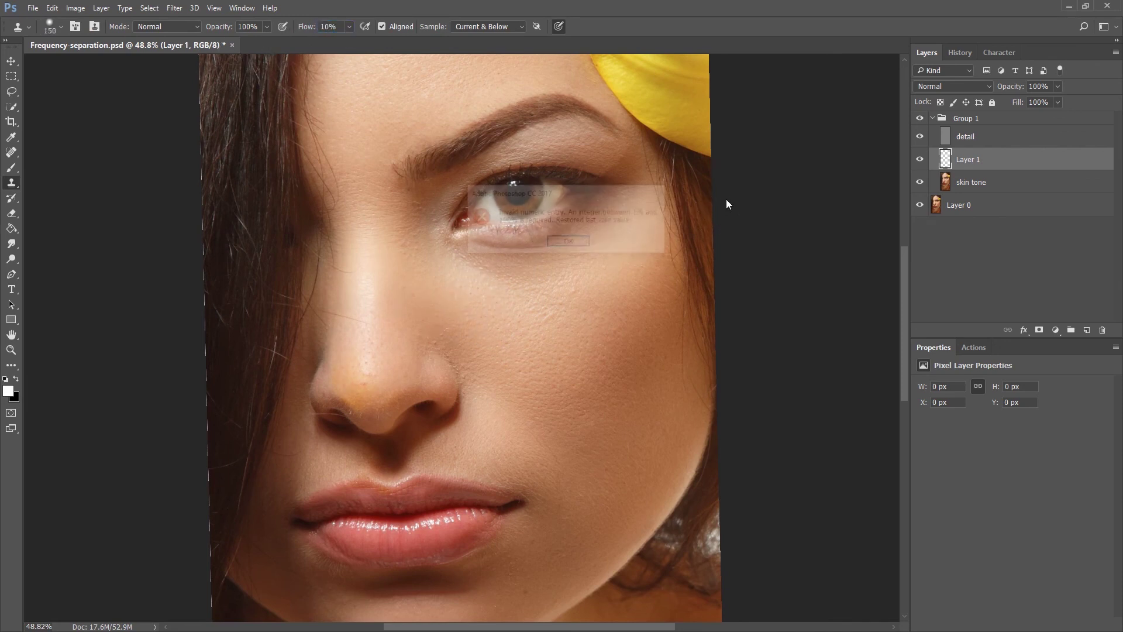
{"action": "key", "text": "Return"}
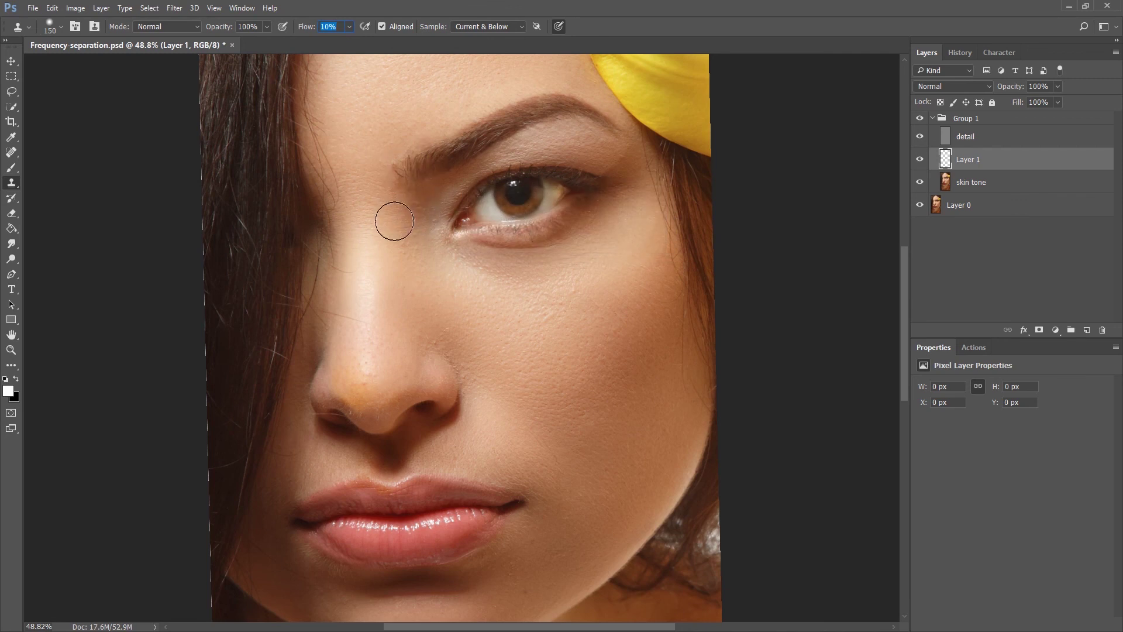
{"action": "type", "text": "05"}
{"action": "key", "text": "Return"}
- Clone soft skin from a clean area onto the cheek near the hair, then zoom out and collapse Group 1
{"action": "left_click", "coordinate": [462, 297], "text": "alt"}
{"action": "left_click_drag", "start_coordinate": [468, 258], "coordinate": [555, 251]}
{"action": "left_click", "coordinate": [666, 217]}
{"action": "key", "text": "z"}
{"action": "mouse_move", "coordinate": [602, 319]}
{"action": "left_mouse_down"}
{"action": "mouse_move", "coordinate": [488, 303]}
{"action": "mouse_move", "coordinate": [526, 301]}
{"action": "left_mouse_up"}
{"action": "left_click", "coordinate": [933, 117]}
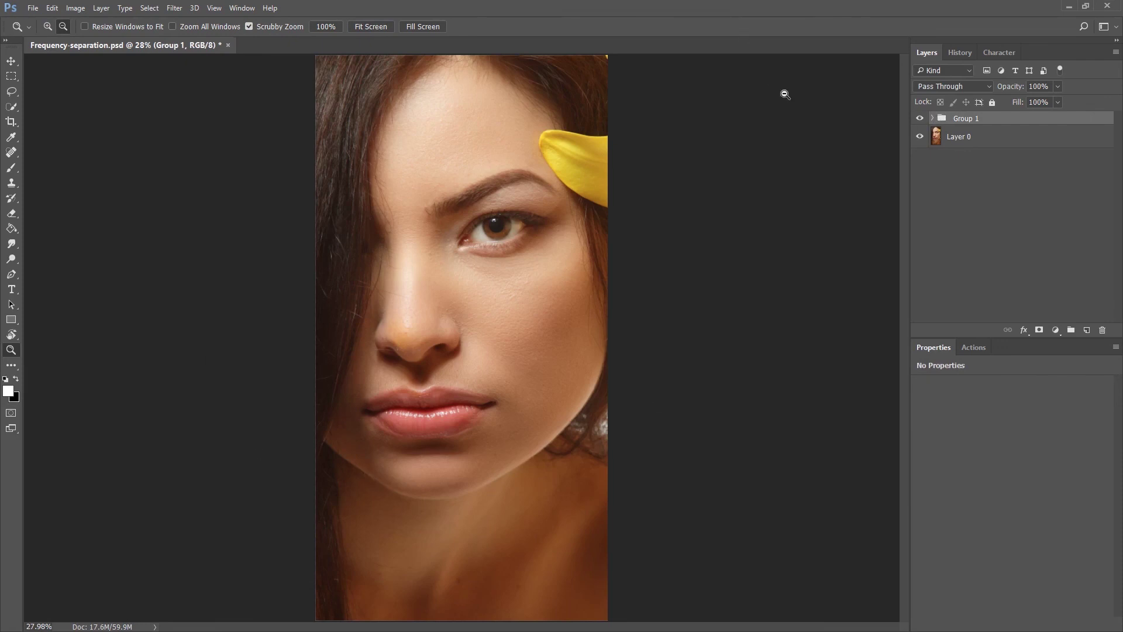
- Hide and reshow Group 1 for a before/after comparison, then zoom out slightly
{"action": "left_click", "coordinate": [920, 118]}
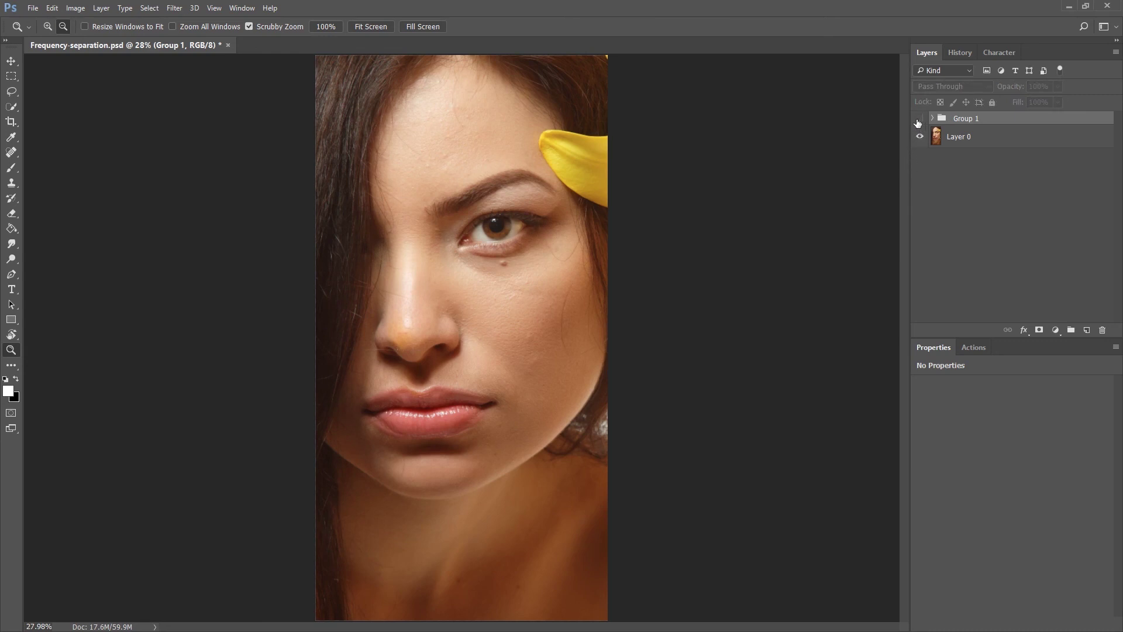
{"action": "left_click", "coordinate": [919, 118]}
{"action": "left_click_drag", "start_coordinate": [556, 177], "coordinate": [524, 178]}
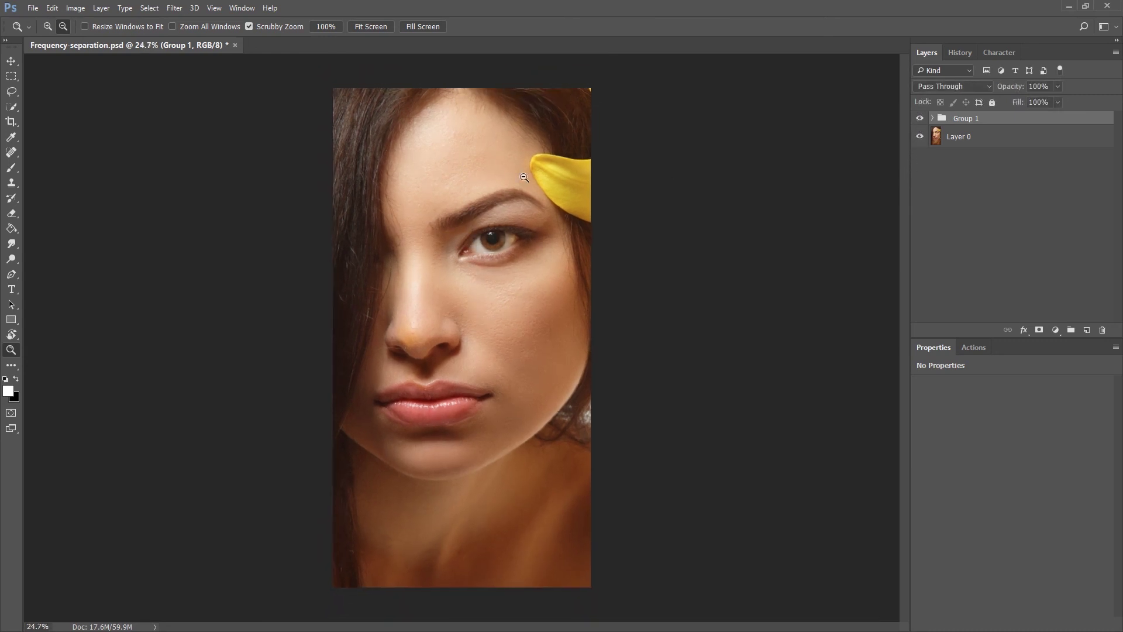